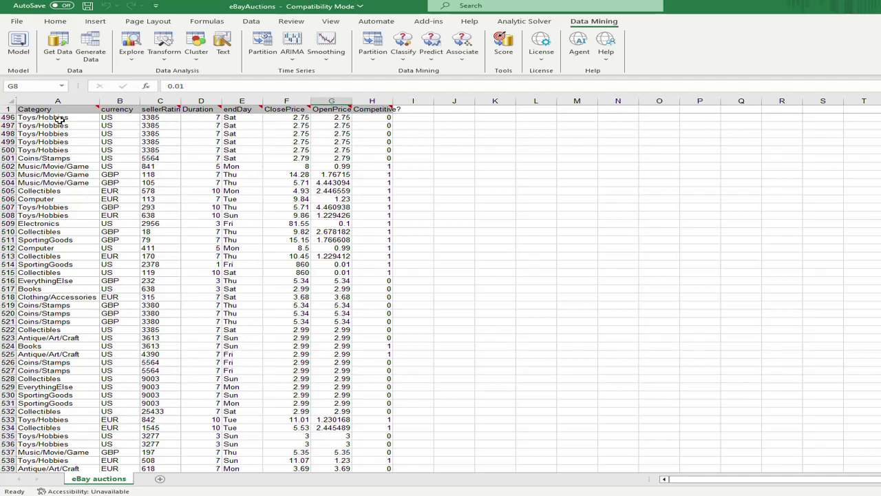
Step: Start a Reduce Categories transformation on the eBay auctions data and choose Category as the category variable
{"action": "mouse_move", "coordinate": [43, 112]}
{"action": "mouse_move", "coordinate": [325, 113]}
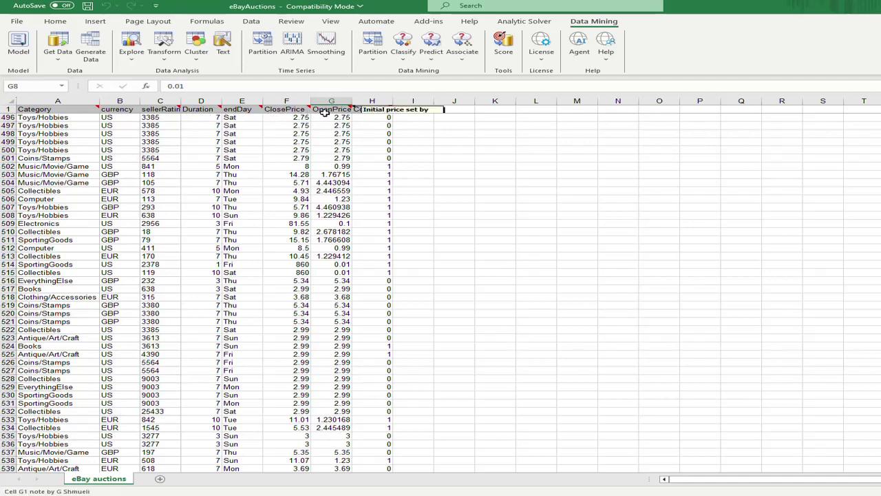
{"action": "mouse_move", "coordinate": [386, 112]}
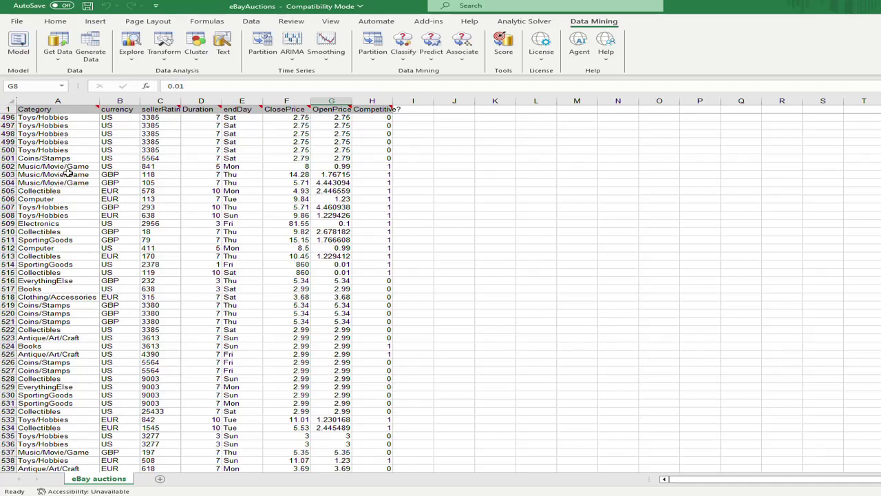
{"action": "left_click", "coordinate": [162, 61]}
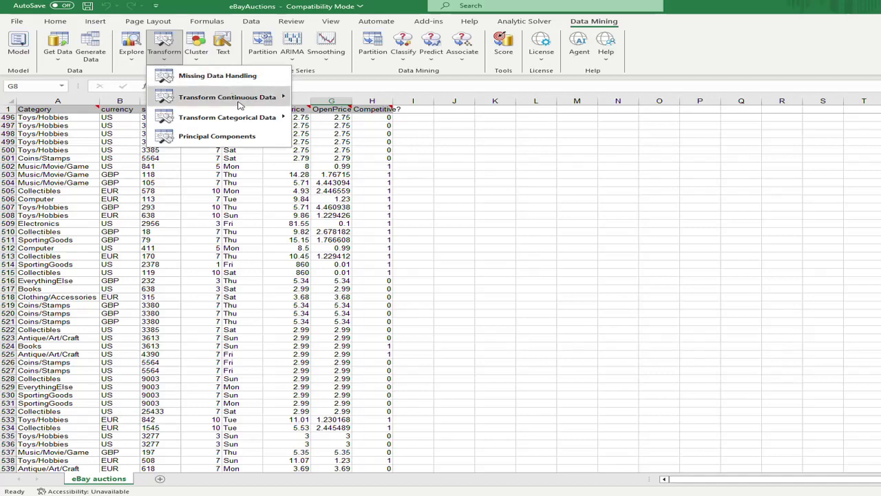
{"action": "mouse_move", "coordinate": [189, 121]}
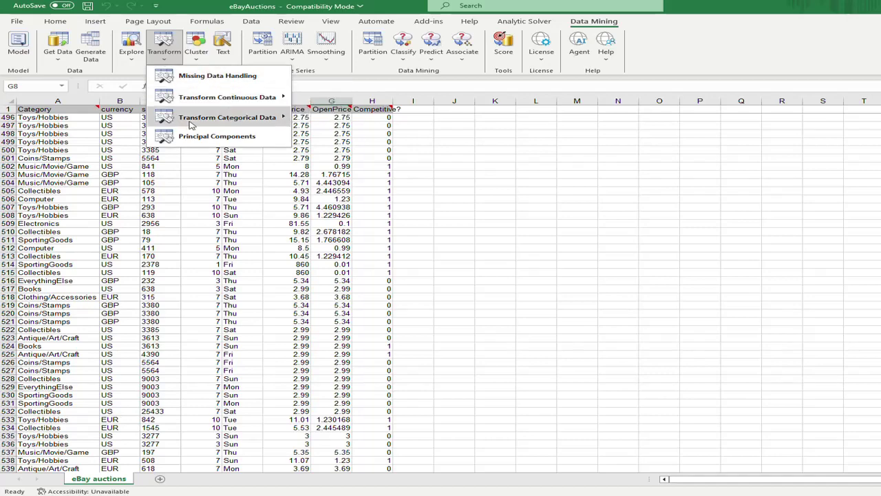
{"action": "mouse_move", "coordinate": [264, 122]}
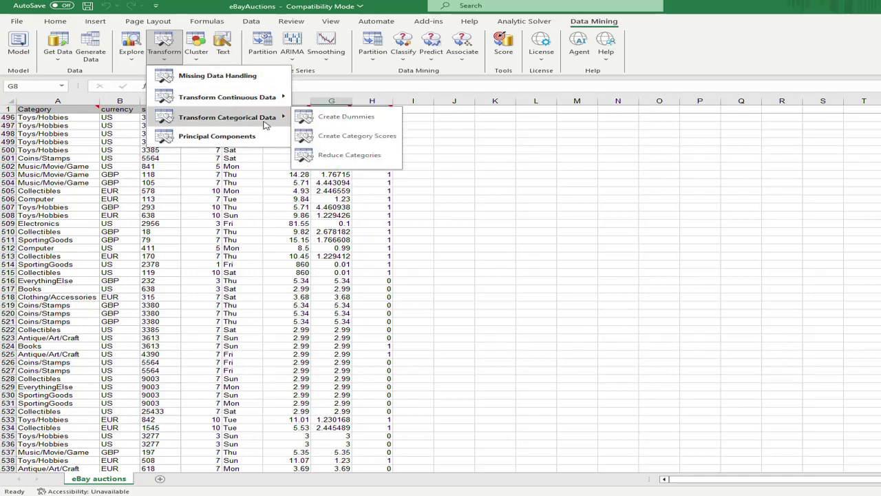
{"action": "left_click", "coordinate": [338, 155]}
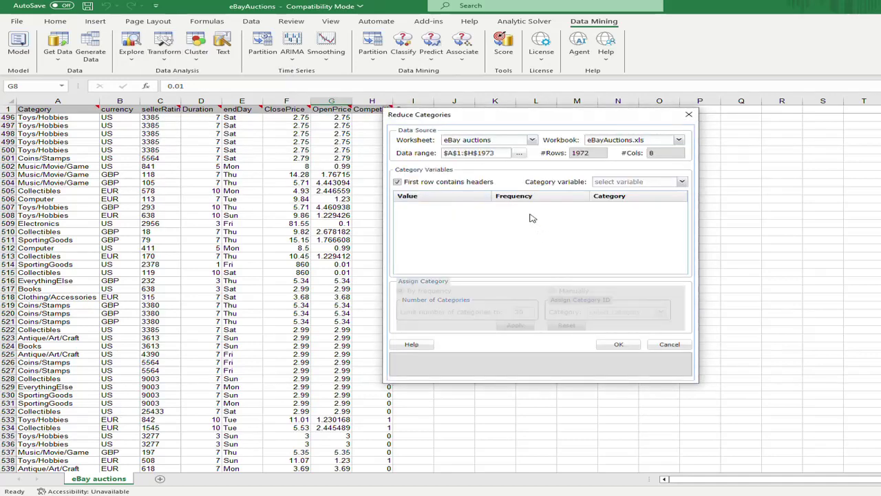
{"action": "left_click", "coordinate": [680, 181]}
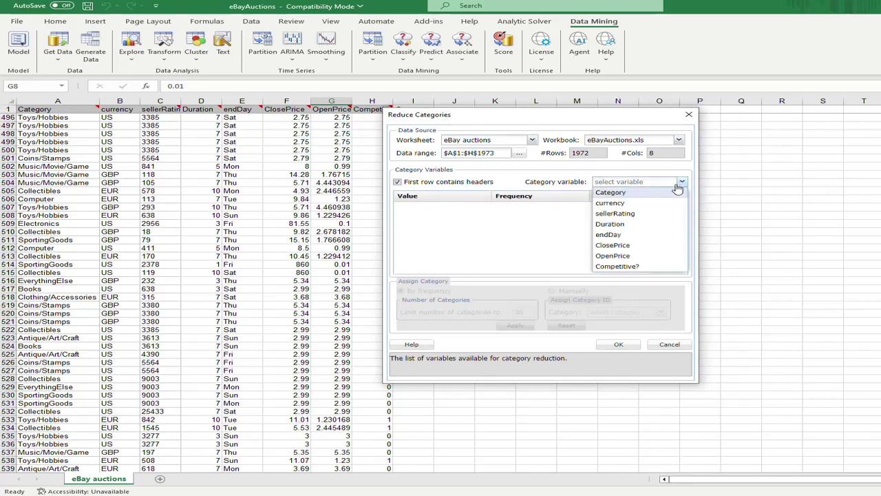
{"action": "left_click", "coordinate": [610, 193]}
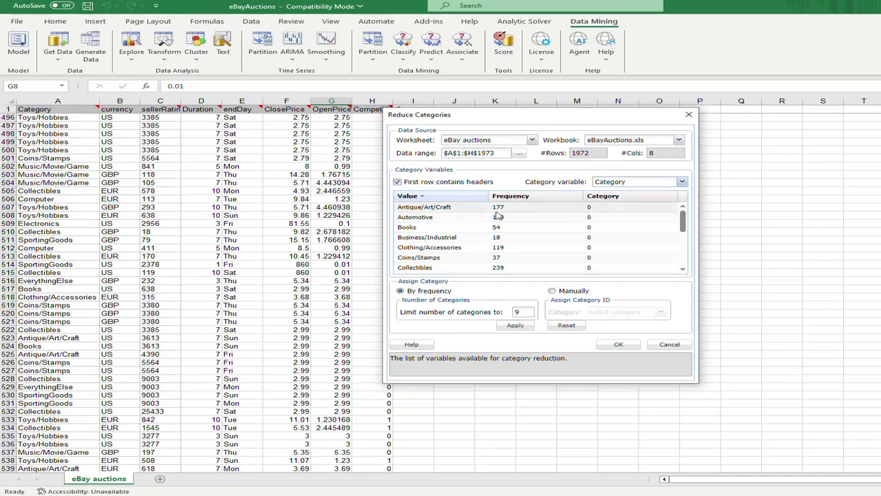
Step: Limit the Category variable to 9 categories by frequency, apply the limit and generate the category reduction output
{"action": "scroll", "coordinate": [513, 227], "scroll_direction": "down", "scroll_amount": 2}
{"action": "scroll", "coordinate": [481, 237], "scroll_direction": "down", "scroll_amount": 5}
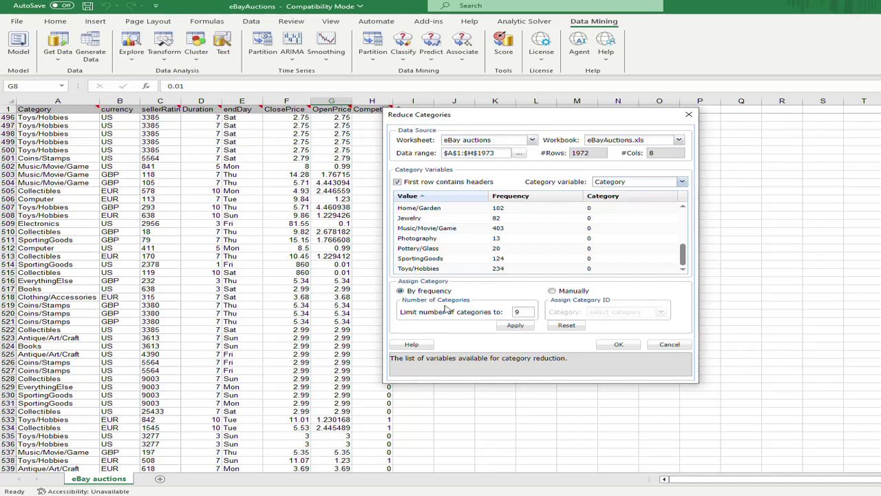
{"action": "left_click_drag", "start_coordinate": [524, 312], "coordinate": [514, 312]}
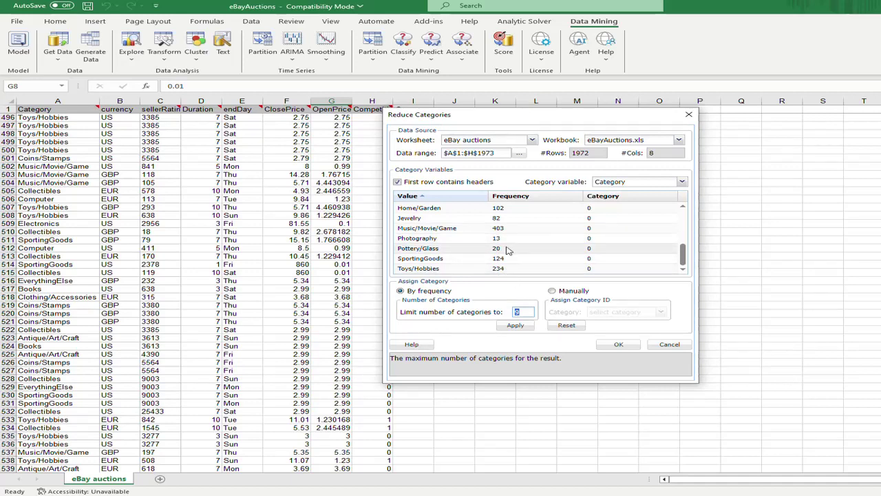
{"action": "type", "text": "9"}
{"action": "left_click", "coordinate": [515, 325]}
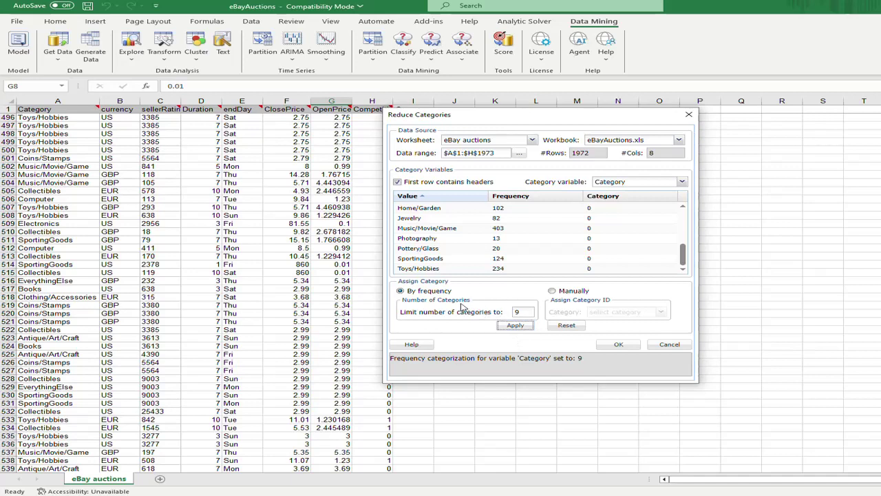
{"action": "left_click", "coordinate": [516, 327]}
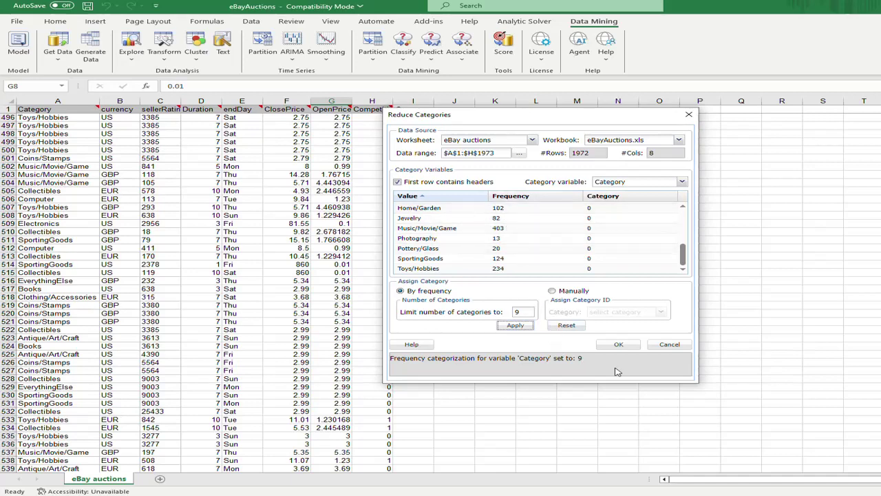
{"action": "left_click_drag", "start_coordinate": [594, 359], "coordinate": [572, 359]}
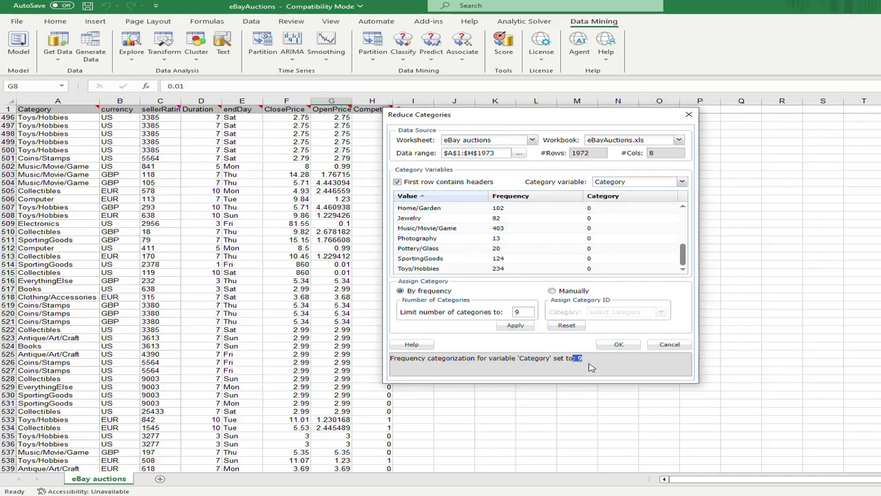
{"action": "left_click", "coordinate": [620, 344]}
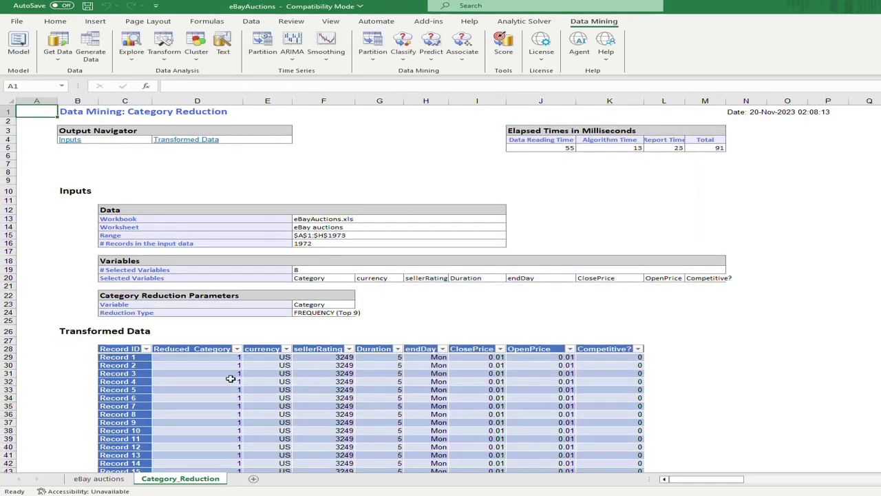
Step: Examine the Reduced_Category values in the transformed data and the reduction parameters in the output report
{"action": "scroll", "coordinate": [227, 371], "scroll_direction": "down", "scroll_amount": 1}
{"action": "scroll", "coordinate": [206, 358], "scroll_direction": "down", "scroll_amount": 10}
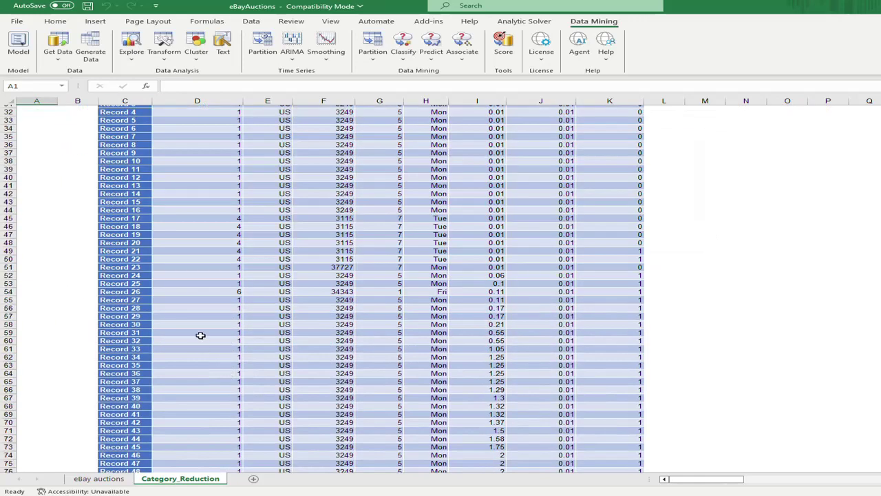
{"action": "scroll", "coordinate": [197, 264], "scroll_direction": "up", "scroll_amount": 4}
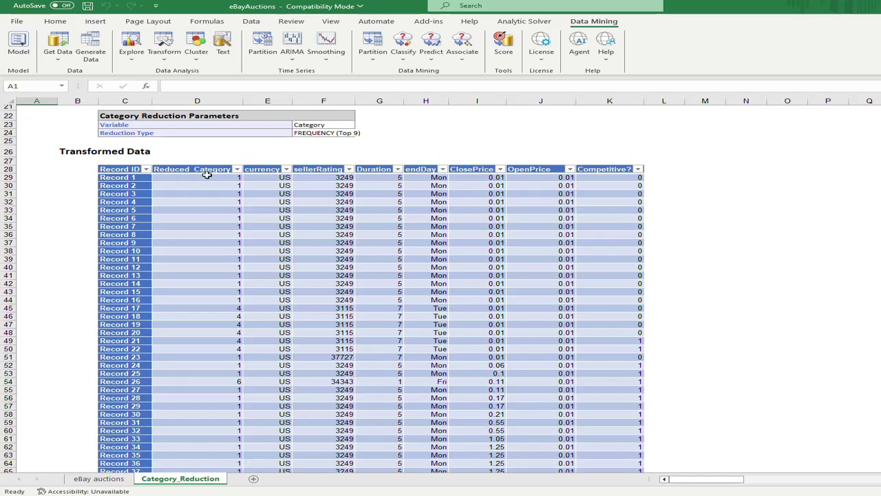
{"action": "scroll", "coordinate": [215, 290], "scroll_direction": "down", "scroll_amount": 8}
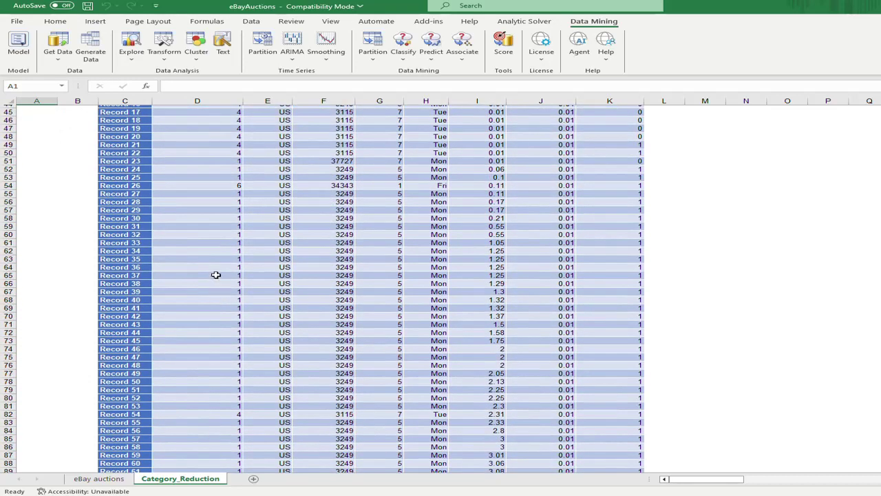
{"action": "scroll", "coordinate": [202, 279], "scroll_direction": "down", "scroll_amount": 20}
{"action": "scroll", "coordinate": [203, 285], "scroll_direction": "down", "scroll_amount": 1}
{"action": "scroll", "coordinate": [202, 285], "scroll_direction": "up", "scroll_amount": 19}
{"action": "scroll", "coordinate": [203, 285], "scroll_direction": "up", "scroll_amount": 17}
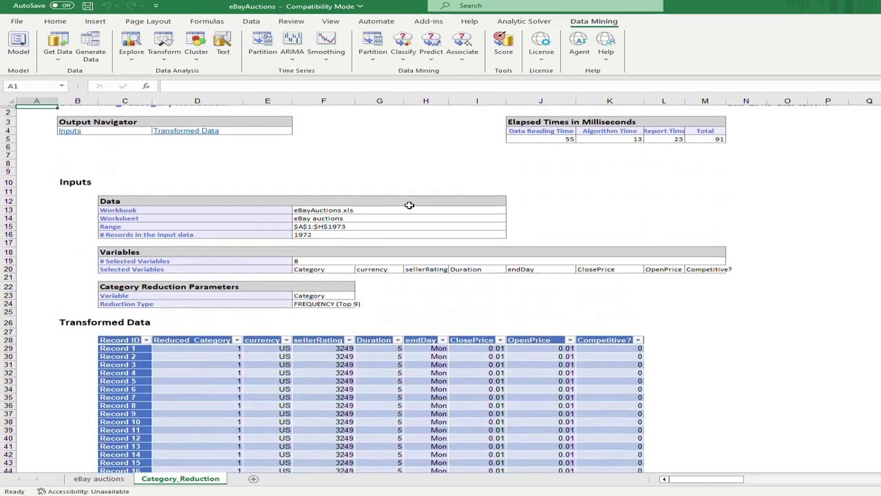
Step: Start a standard partition of the Category_Reduction data and select every variable from Reduced_Category through Competitive?, leaving out Record ID
{"action": "left_click", "coordinate": [377, 64]}
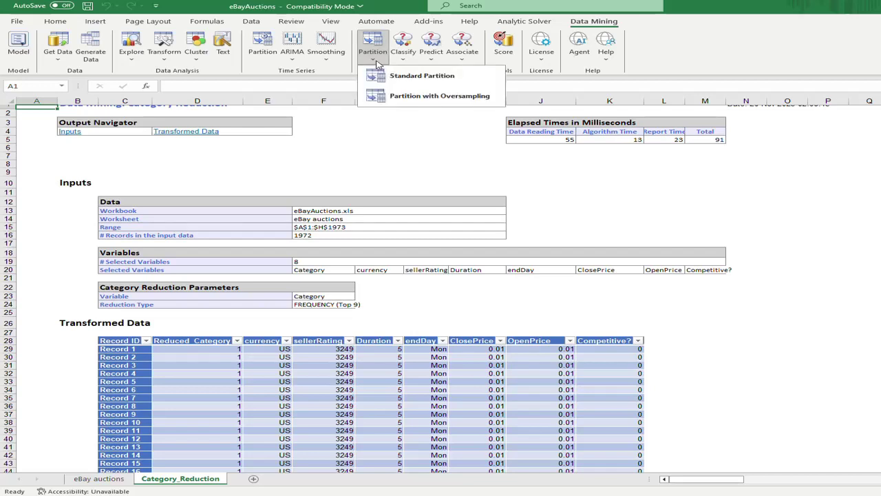
{"action": "left_click", "coordinate": [418, 77]}
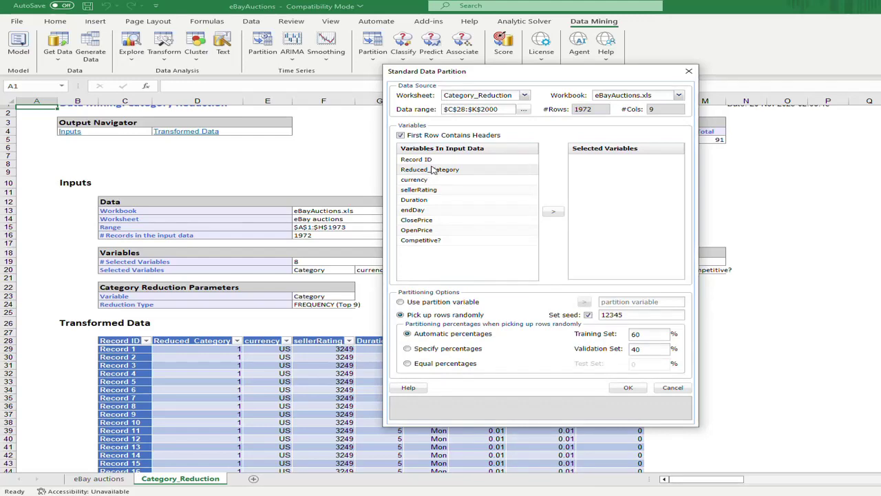
{"action": "left_click", "coordinate": [433, 170]}
{"action": "left_click", "coordinate": [435, 240], "text": "shift"}
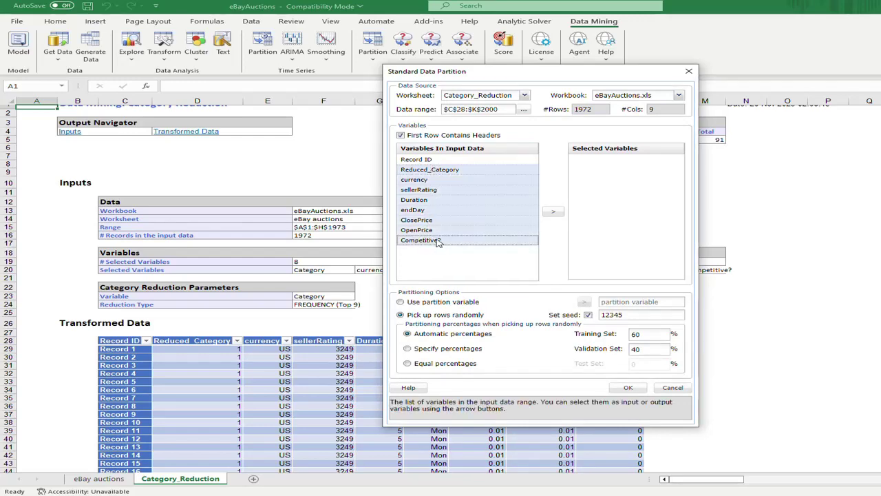
{"action": "left_click", "coordinate": [435, 275]}
{"action": "left_click", "coordinate": [552, 211]}
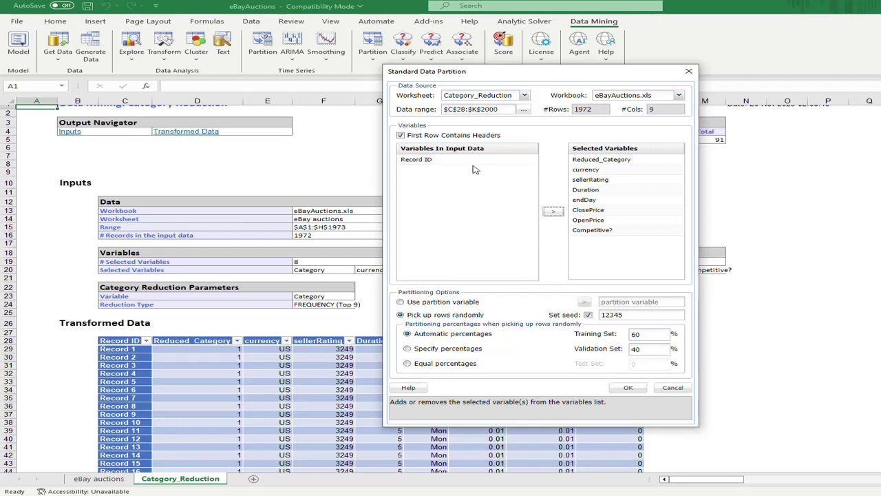
Step: Specify partition percentages of 70% training, 30% validation and 0% test, and create the partition
{"action": "left_click", "coordinate": [424, 350]}
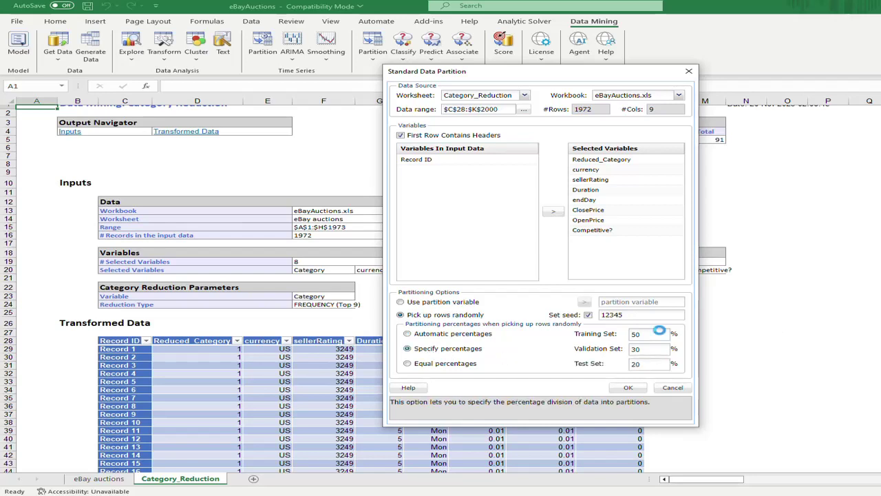
{"action": "left_click_drag", "start_coordinate": [642, 333], "coordinate": [624, 336]}
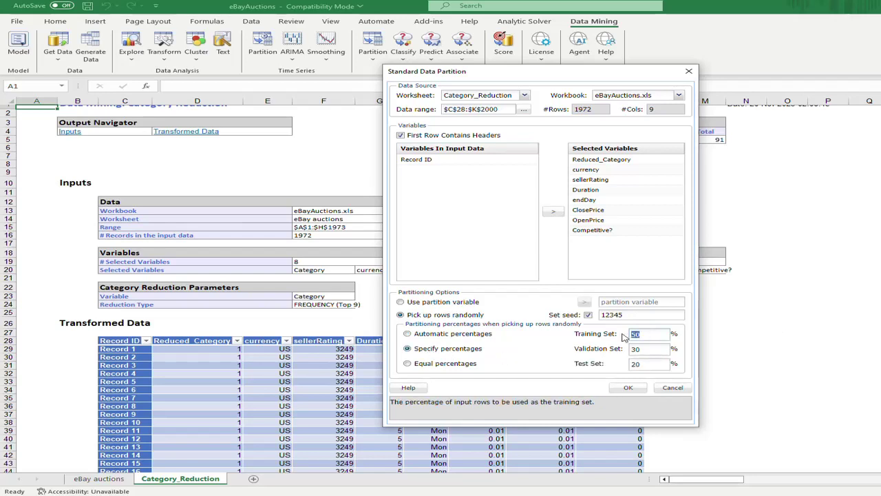
{"action": "type", "text": "70"}
{"action": "key", "text": "Tab"}
{"action": "left_click_drag", "start_coordinate": [644, 364], "coordinate": [631, 364]}
{"action": "type", "text": "0"}
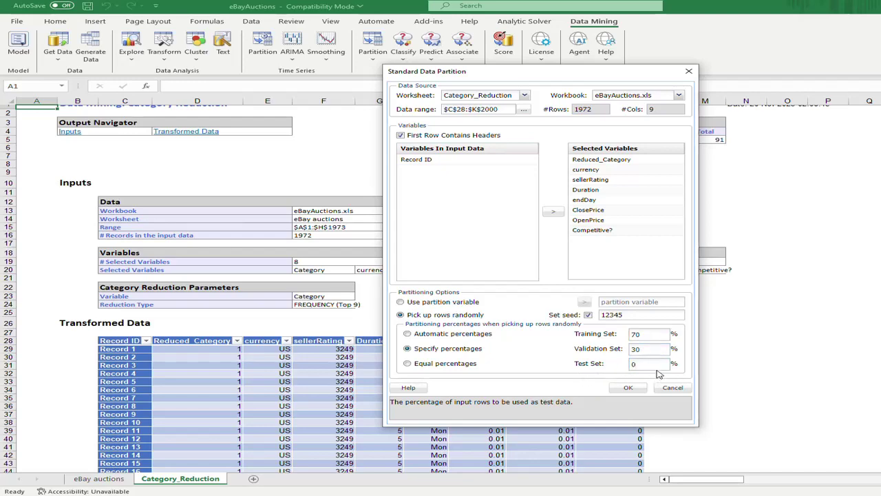
{"action": "left_click", "coordinate": [628, 389]}
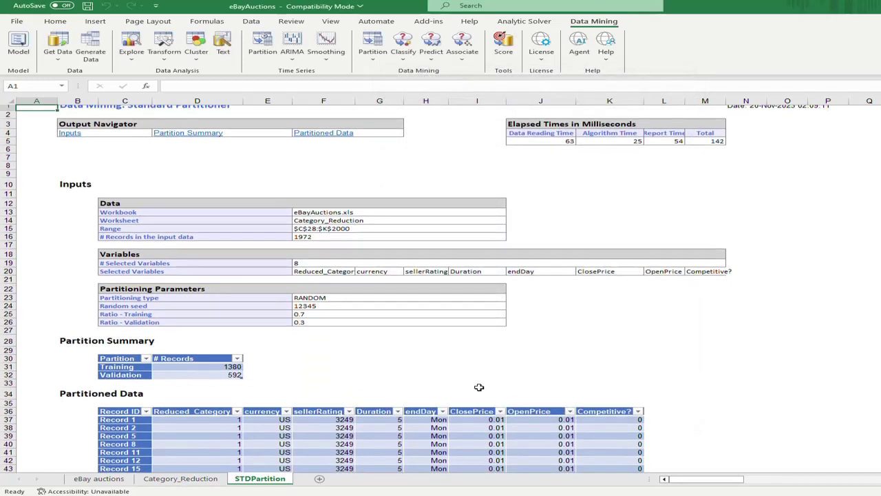
Step: Examine the partitioned data and the training and validation record counts in the partition summary
{"action": "scroll", "coordinate": [479, 387], "scroll_direction": "down", "scroll_amount": 8}
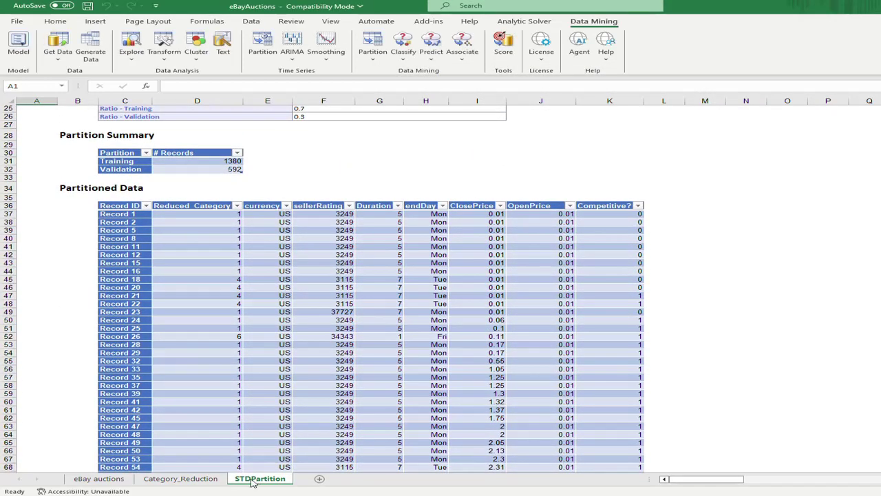
{"action": "scroll", "coordinate": [211, 282], "scroll_direction": "down", "scroll_amount": 2}
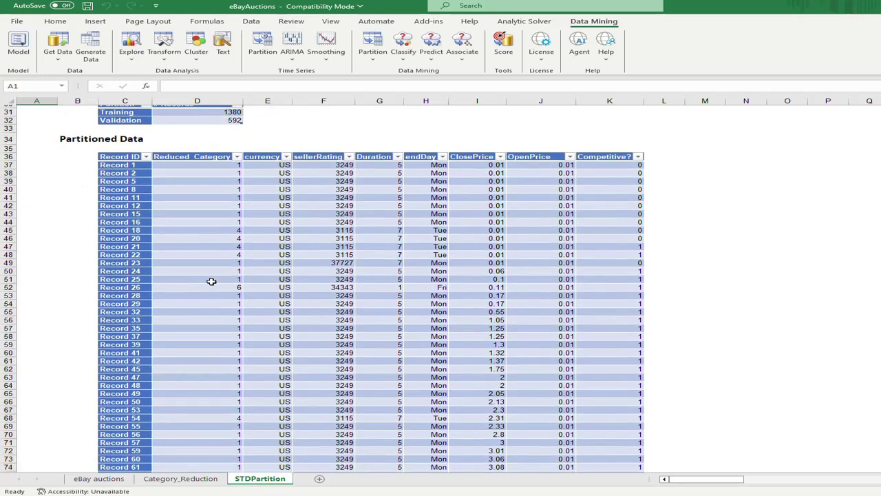
{"action": "scroll", "coordinate": [262, 274], "scroll_direction": "up", "scroll_amount": 1}
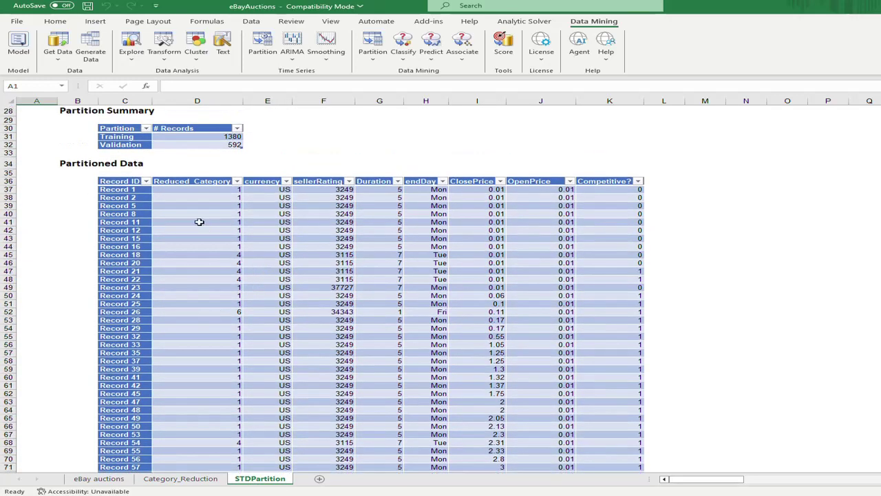
{"action": "left_click", "coordinate": [229, 139]}
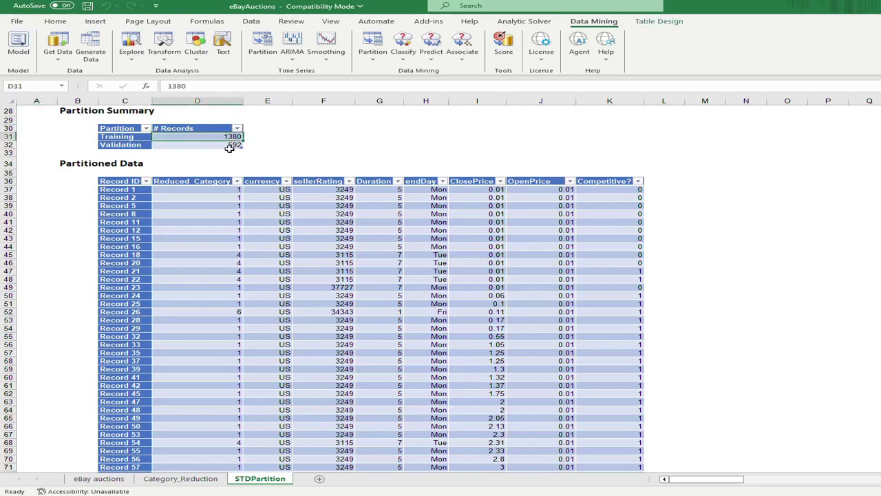
{"action": "left_click", "coordinate": [230, 145]}
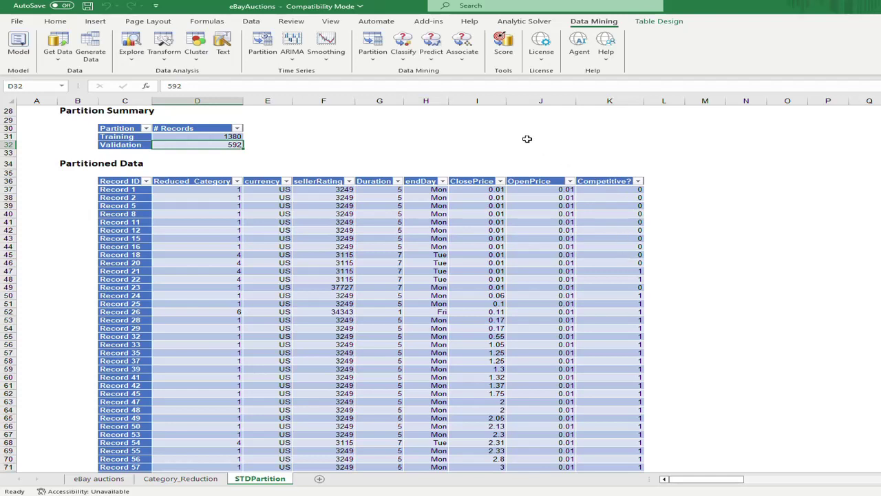
Step: Start a Classification Tree on the STDPartition data and set Competitive? as the output variable
{"action": "left_click", "coordinate": [404, 61]}
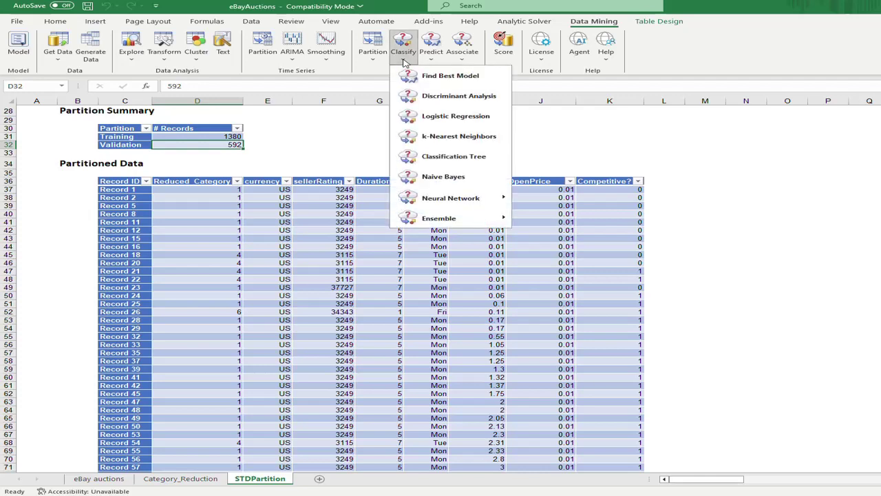
{"action": "left_click", "coordinate": [435, 158]}
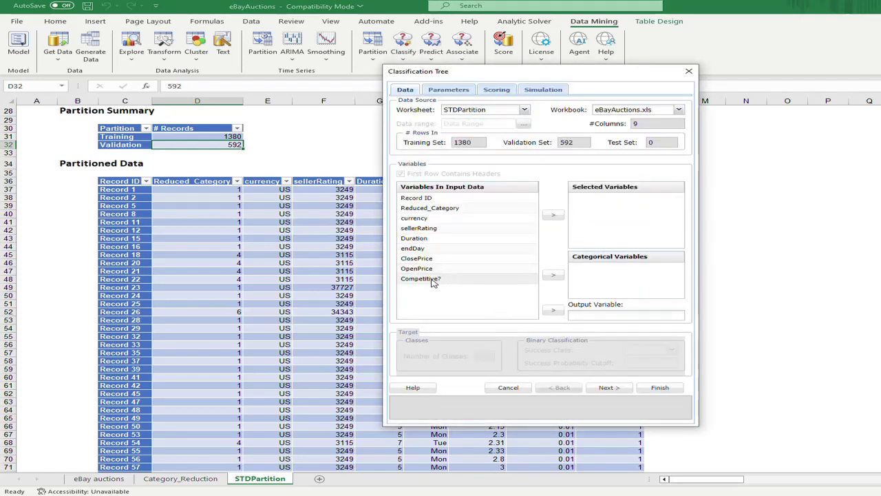
{"action": "left_click", "coordinate": [462, 280]}
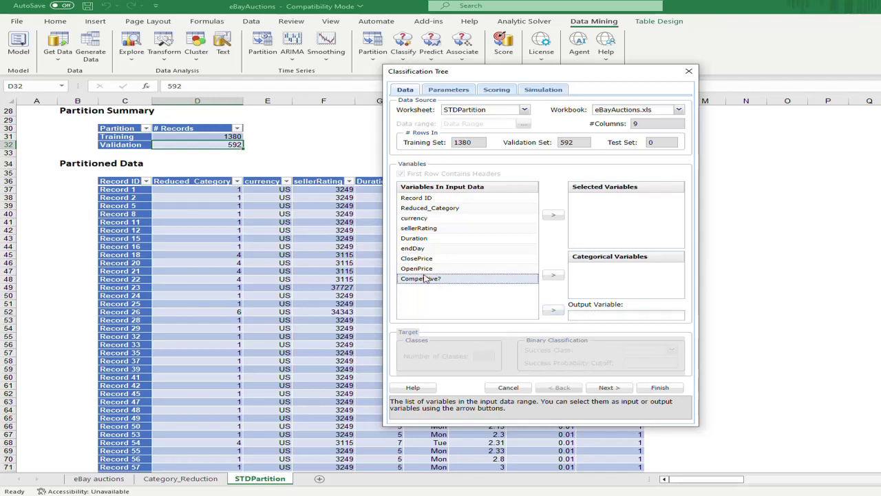
{"action": "left_click", "coordinate": [553, 311]}
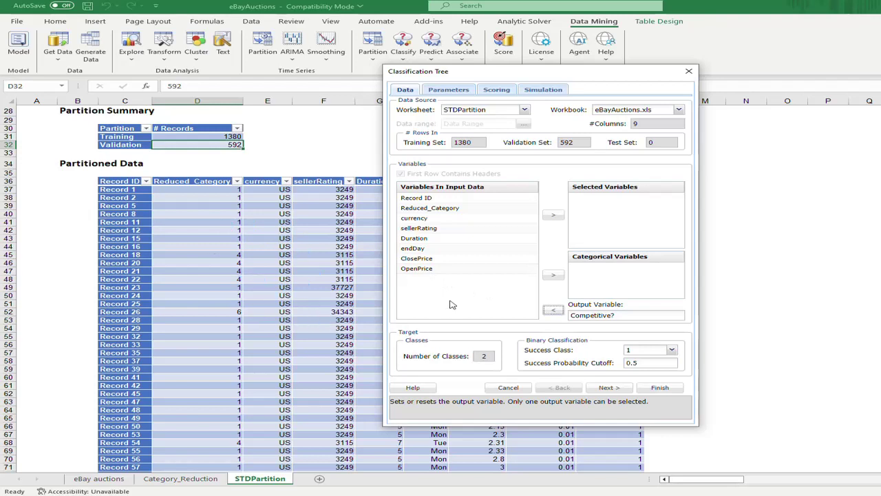
Step: Add ClosePrice, OpenPrice and sellerRating as the selected scale variables for the classification tree
{"action": "left_click", "coordinate": [417, 258]}
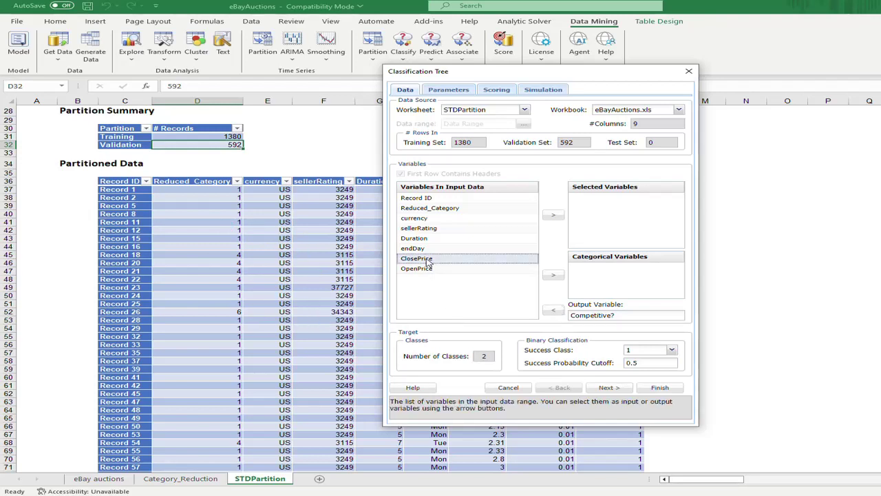
{"action": "left_click", "coordinate": [553, 217]}
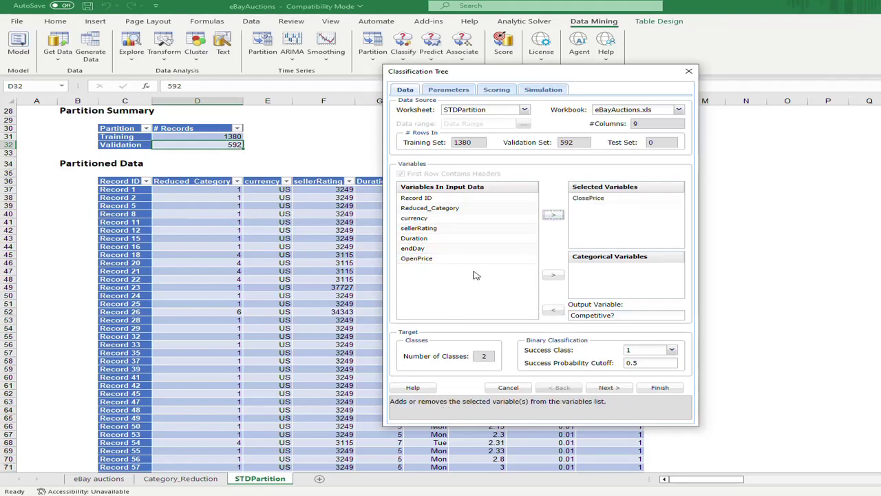
{"action": "left_click", "coordinate": [419, 260]}
{"action": "left_click", "coordinate": [553, 215]}
{"action": "left_click", "coordinate": [427, 227]}
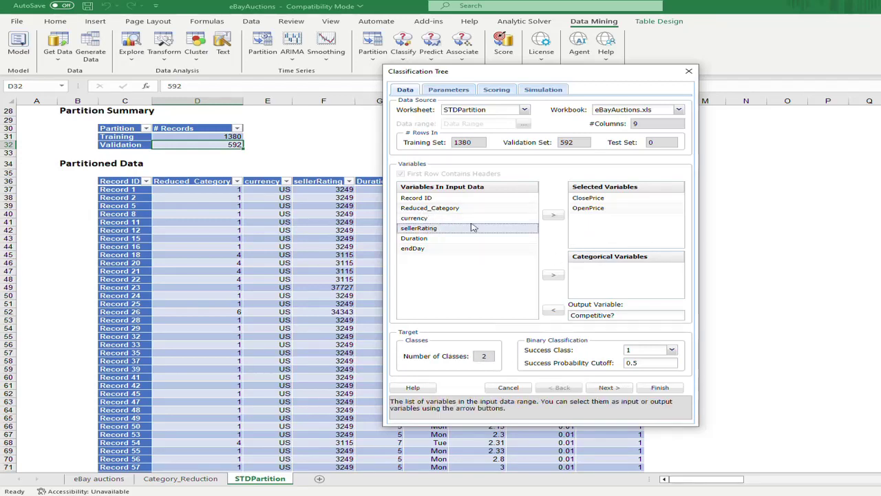
{"action": "left_click", "coordinate": [552, 216]}
Step: Add Reduced_Category, currency, Duration and endDay as categorical variables, leaving out Record ID
{"action": "left_click", "coordinate": [431, 208]}
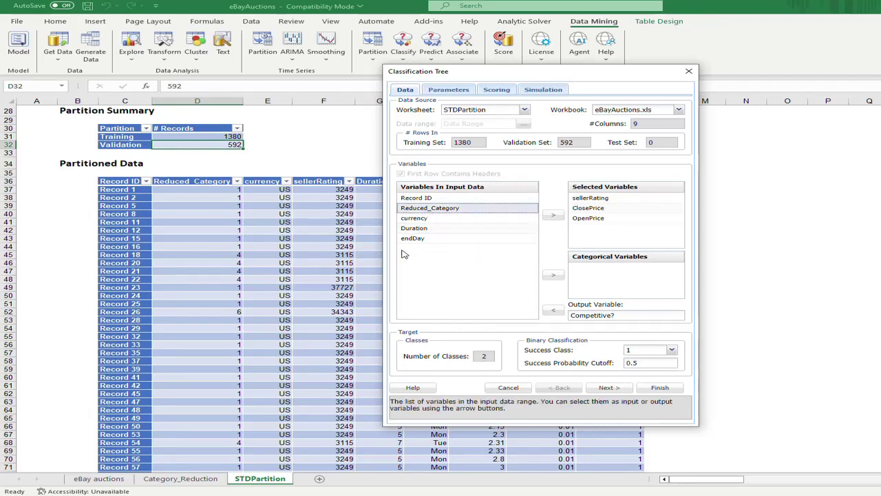
{"action": "left_click", "coordinate": [412, 238], "text": "shift"}
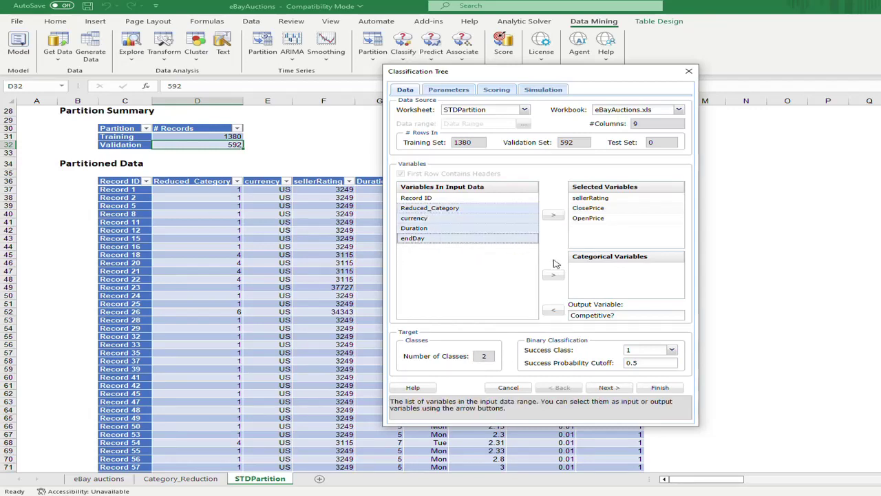
{"action": "left_click", "coordinate": [553, 275]}
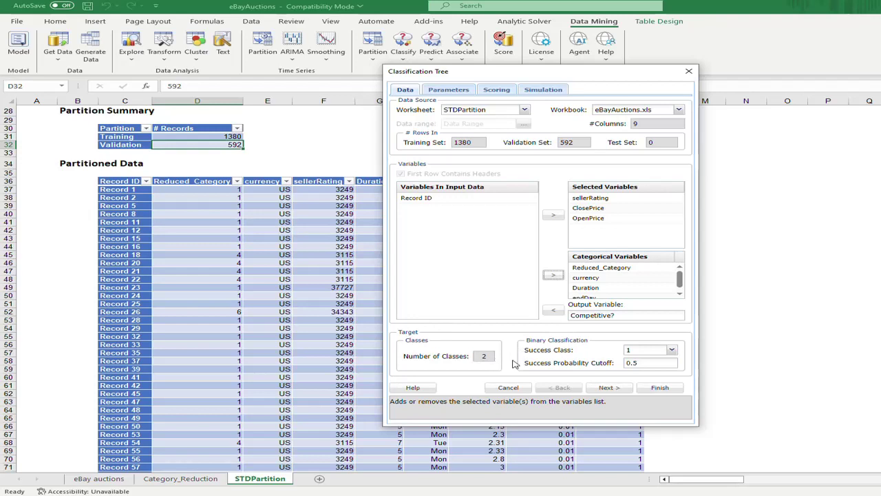
Step: Enable pruning using the validation set and choose the Best Pruned tree for scoring in the tree parameters
{"action": "left_click", "coordinate": [608, 387]}
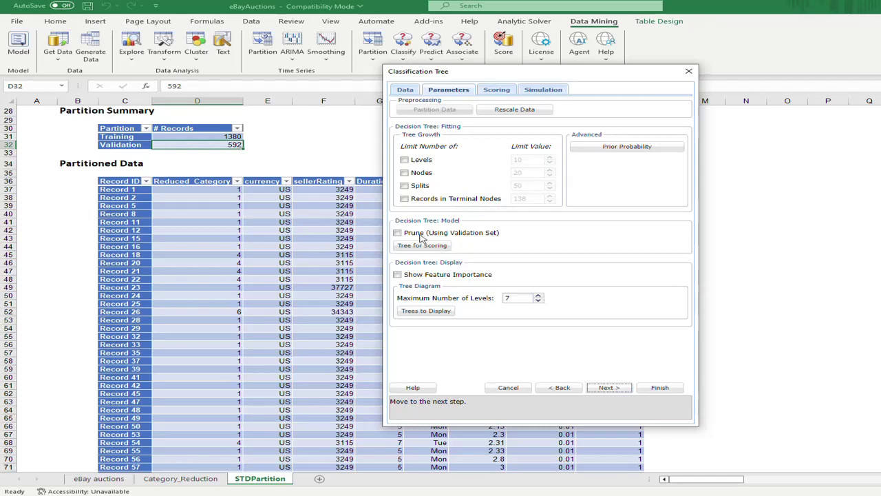
{"action": "left_click", "coordinate": [398, 233]}
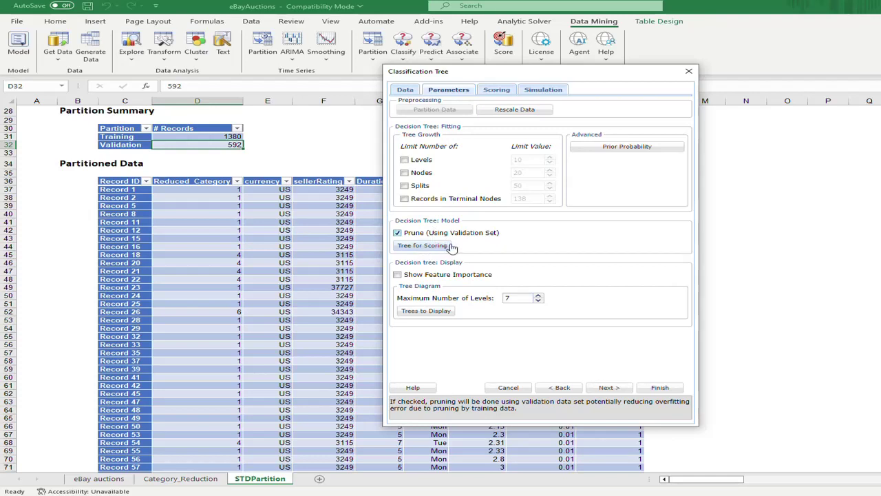
{"action": "left_click", "coordinate": [429, 248]}
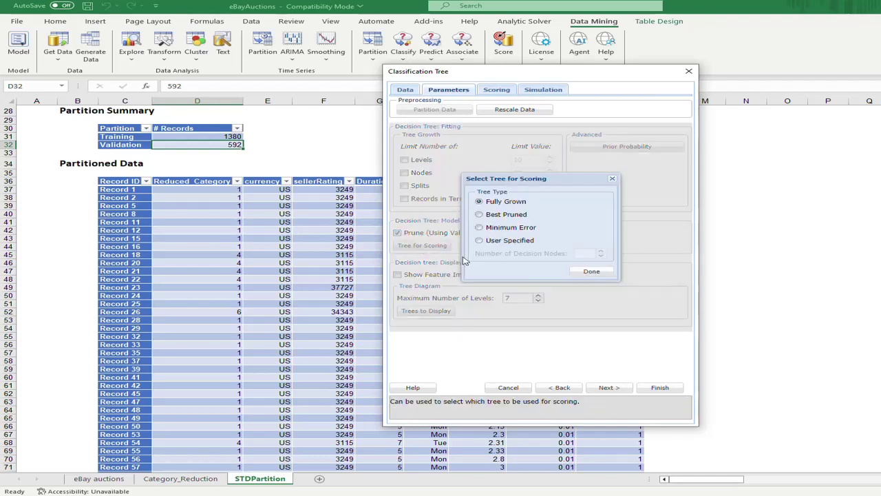
{"action": "left_click", "coordinate": [498, 216]}
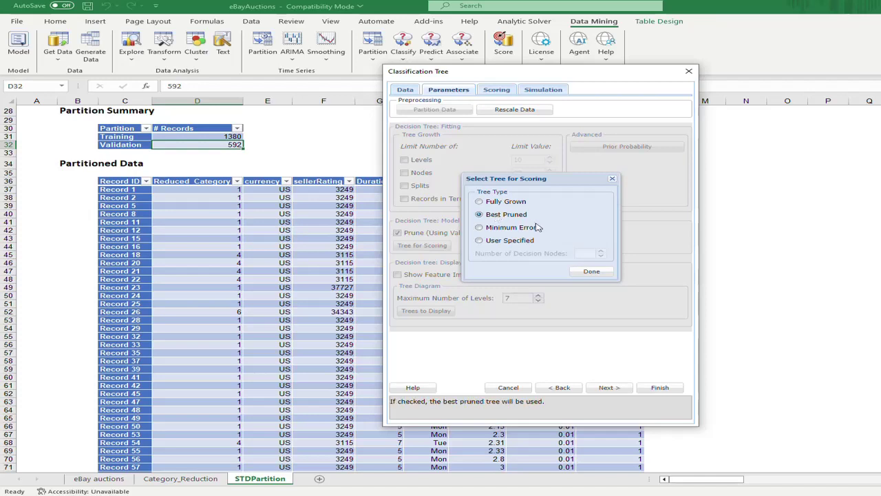
{"action": "left_click", "coordinate": [590, 272]}
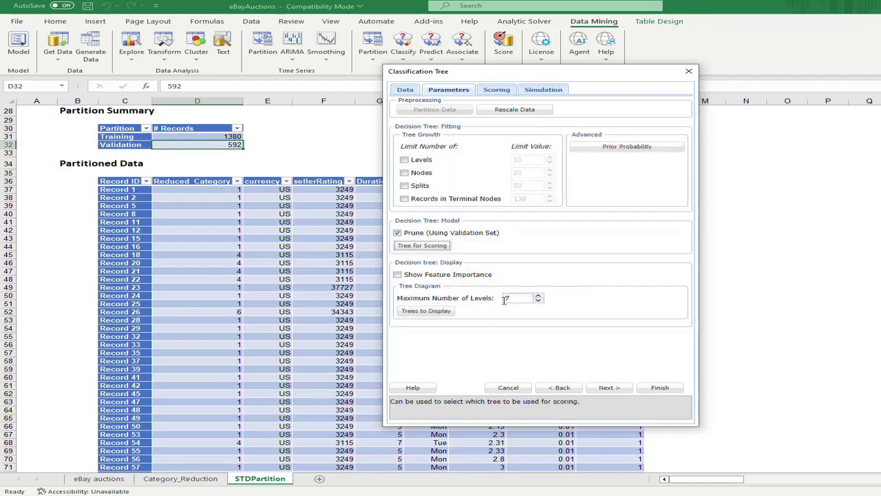
Step: Turn on feature importance and choose the Best Pruned tree as the tree to display
{"action": "left_click", "coordinate": [398, 275]}
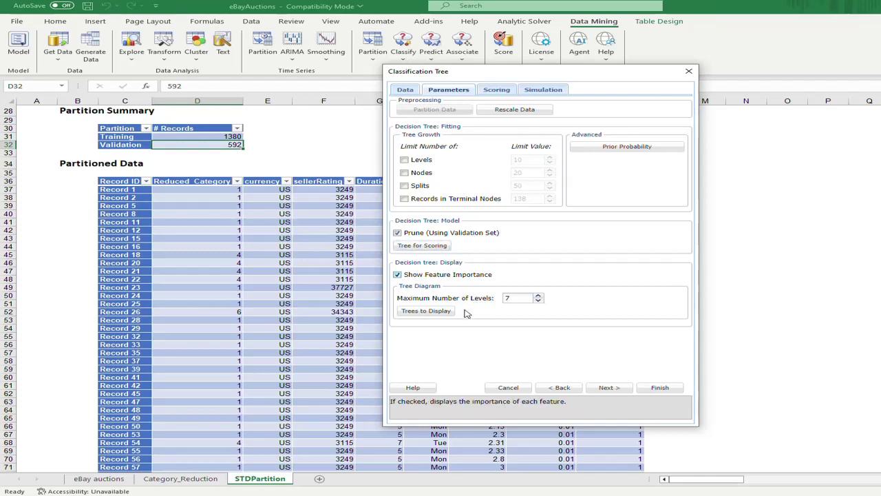
{"action": "left_click", "coordinate": [424, 311]}
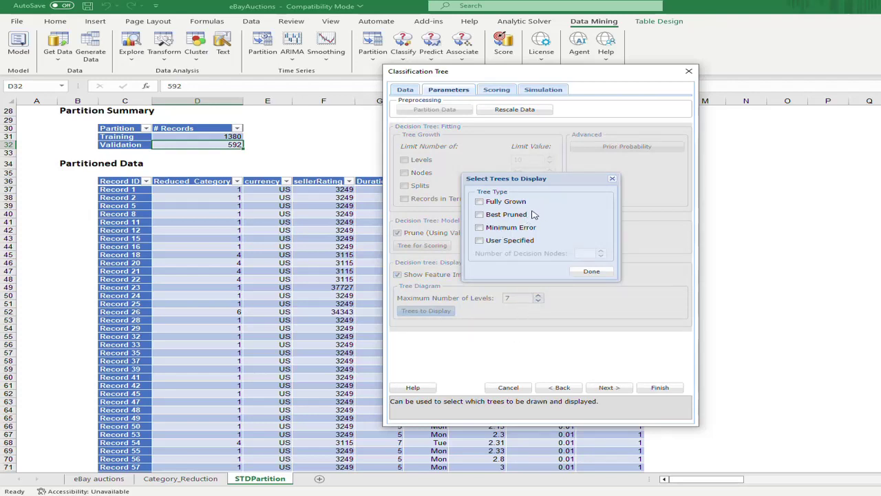
{"action": "left_click", "coordinate": [481, 215]}
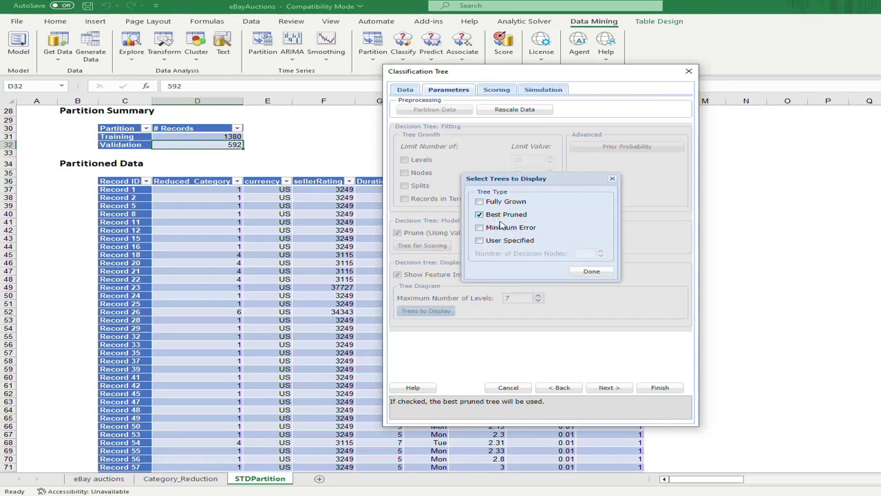
{"action": "left_click", "coordinate": [593, 271]}
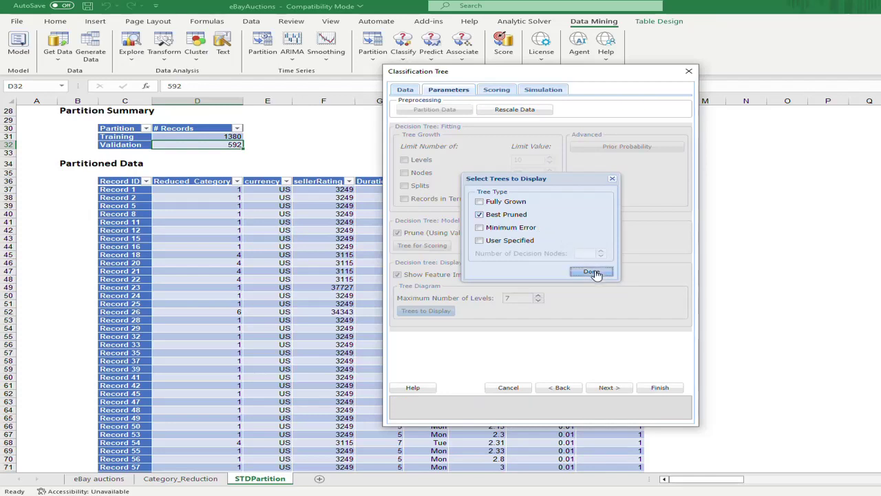
Step: Add detailed reports, lift charts and frequency charts to the scoring output for both the training and validation data
{"action": "left_click", "coordinate": [607, 388]}
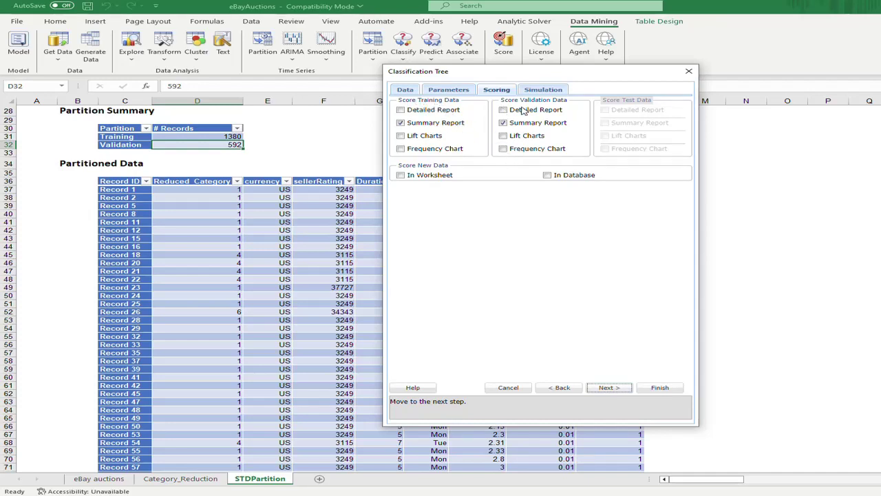
{"action": "left_click", "coordinate": [401, 110]}
{"action": "left_click", "coordinate": [400, 135]}
{"action": "left_click", "coordinate": [401, 149]}
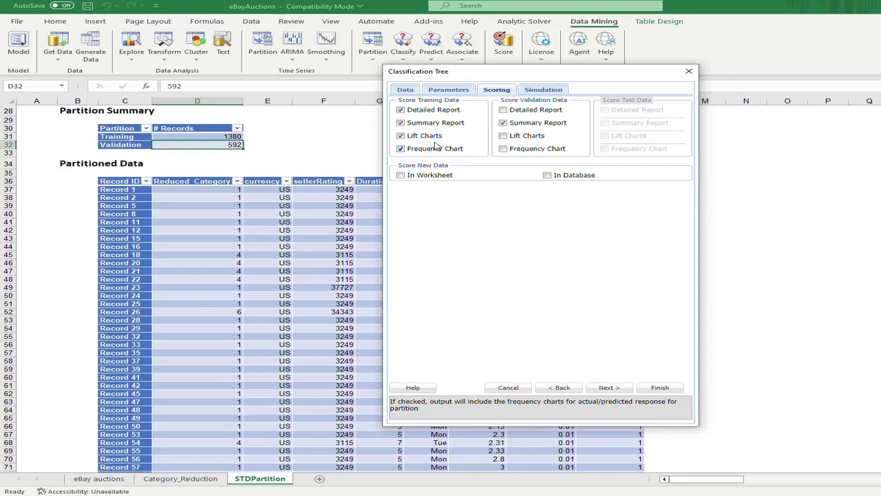
{"action": "left_click", "coordinate": [503, 110]}
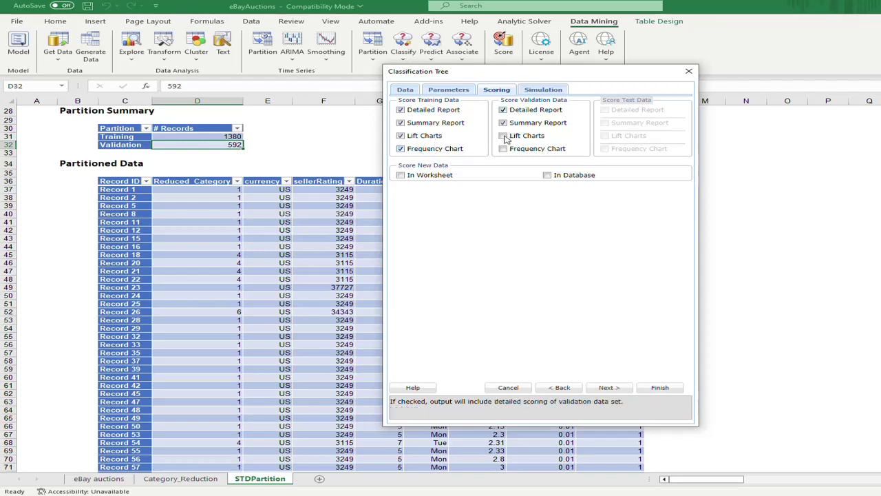
{"action": "left_click", "coordinate": [504, 136]}
{"action": "left_click", "coordinate": [504, 149]}
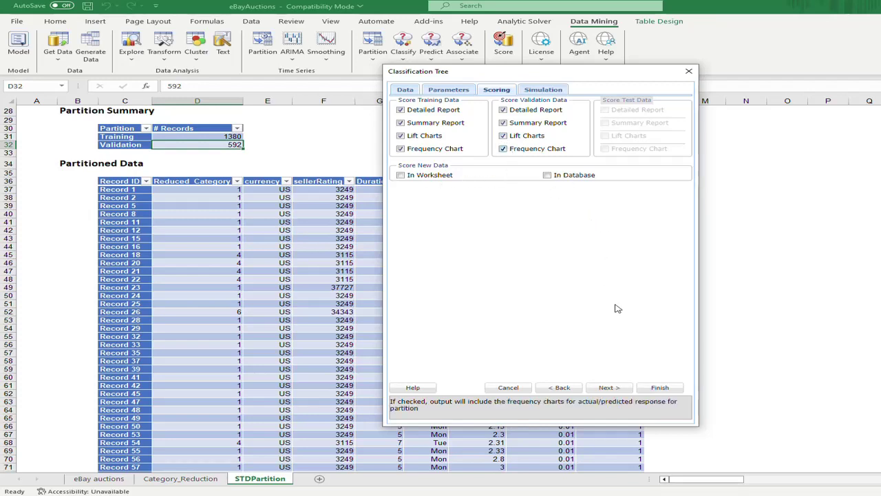
Step: Dismiss the simulation notice and run the classification tree with the chosen settings
{"action": "left_click", "coordinate": [617, 389]}
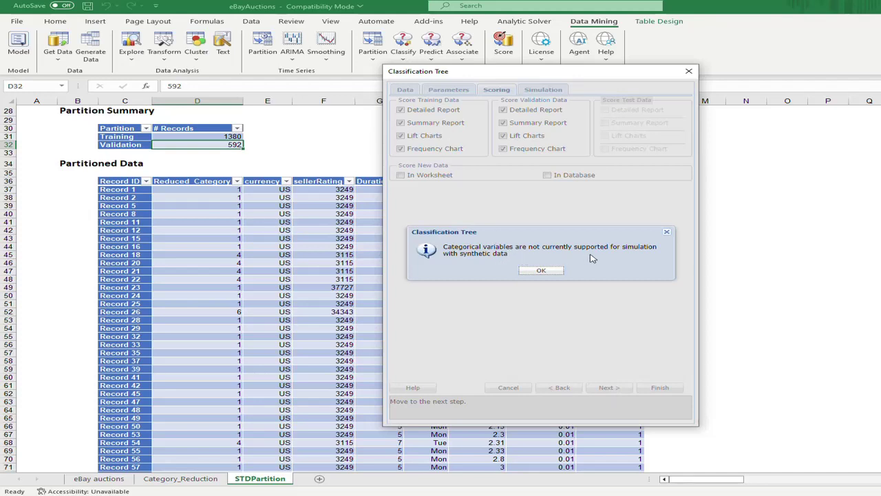
{"action": "left_click", "coordinate": [541, 270]}
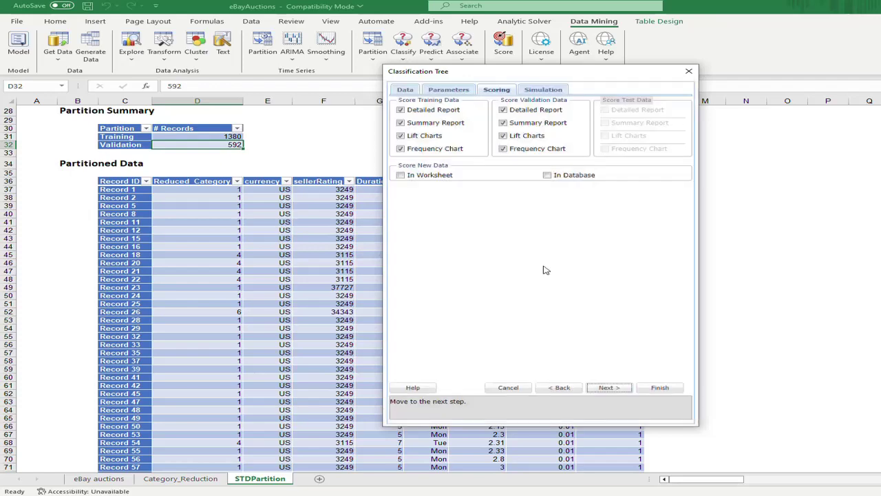
{"action": "left_click", "coordinate": [657, 387]}
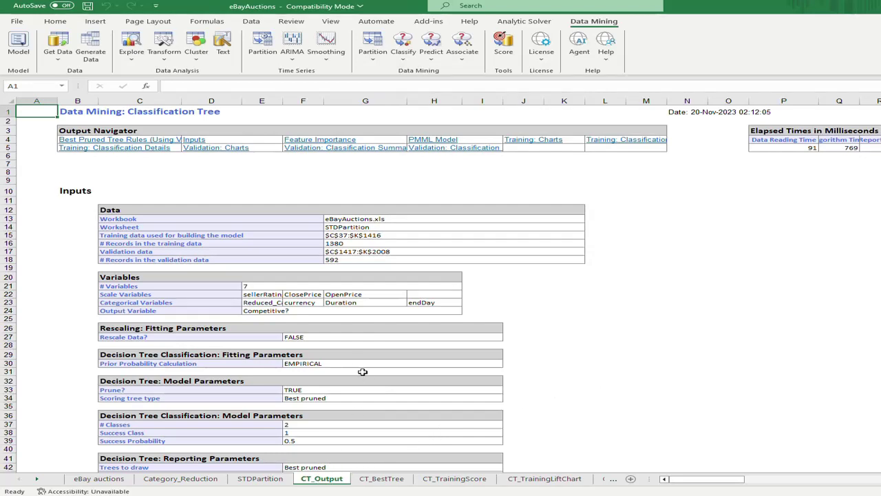
Step: Open the Best Pruned Tree Rules from the output navigator and bring the whole tree diagram into view
{"action": "scroll", "coordinate": [363, 372], "scroll_direction": "down", "scroll_amount": 1}
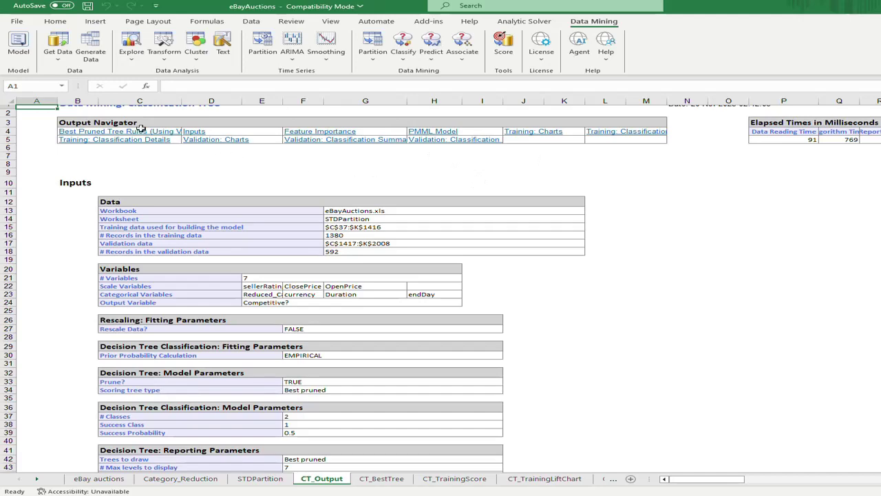
{"action": "left_click", "coordinate": [119, 132]}
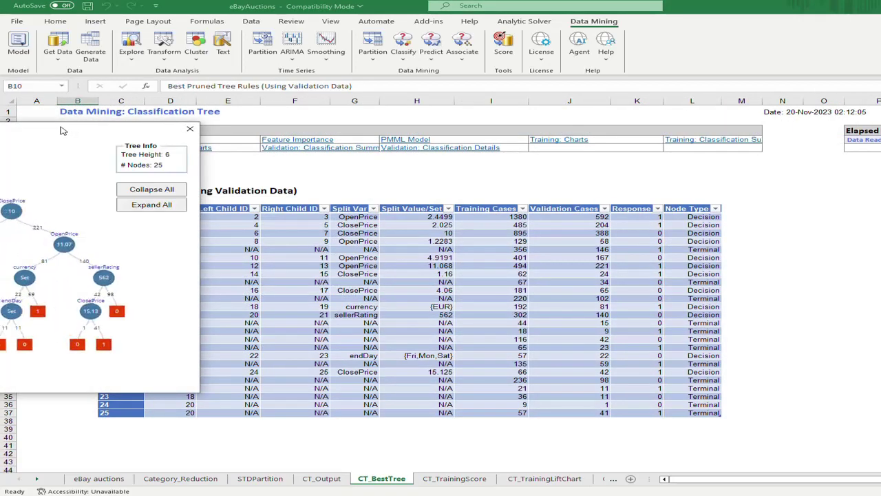
{"action": "left_click_drag", "start_coordinate": [110, 136], "coordinate": [498, 176]}
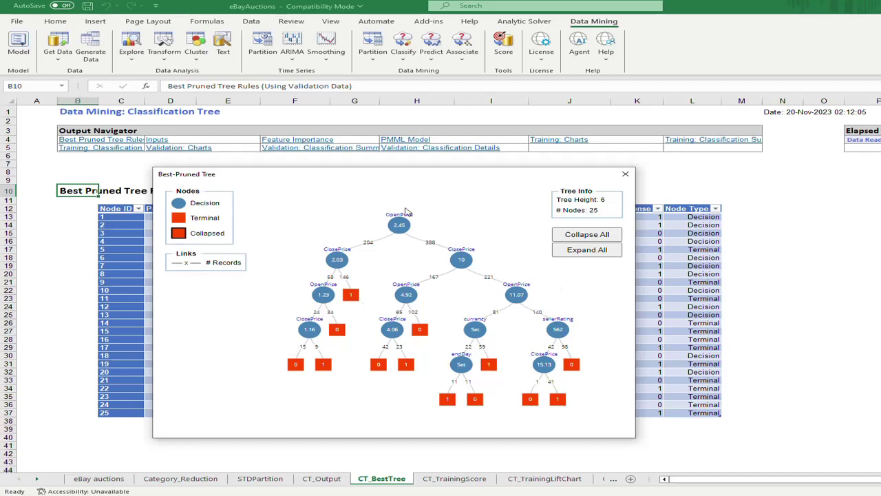
Step: Examine the best-pruned tree's decision rules from the OpenPrice root node down its lower-price branch, and close the diagram
{"action": "mouse_move", "coordinate": [403, 224]}
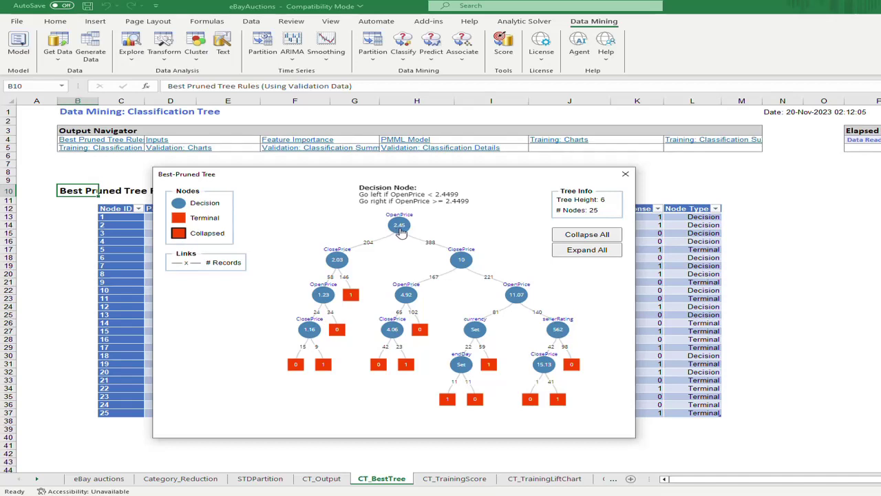
{"action": "mouse_move", "coordinate": [335, 258]}
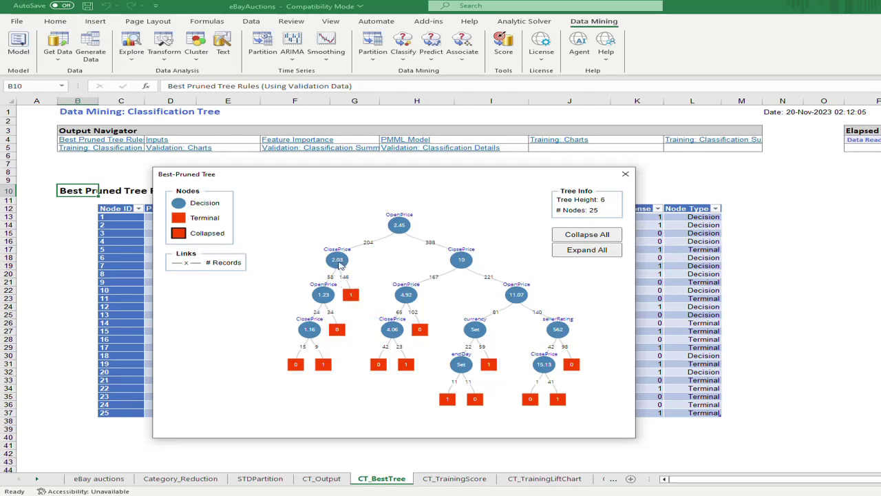
{"action": "mouse_move", "coordinate": [320, 295]}
{"action": "mouse_move", "coordinate": [310, 334]}
{"action": "mouse_move", "coordinate": [383, 370]}
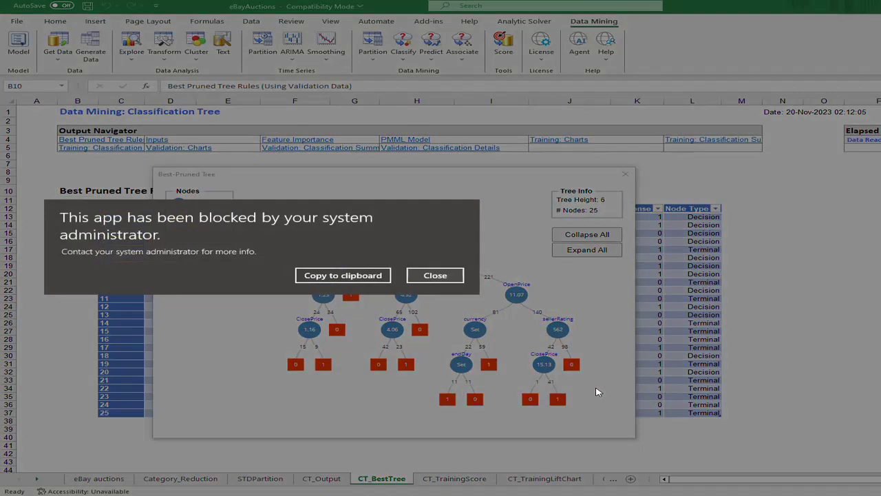
{"action": "left_click", "coordinate": [438, 276]}
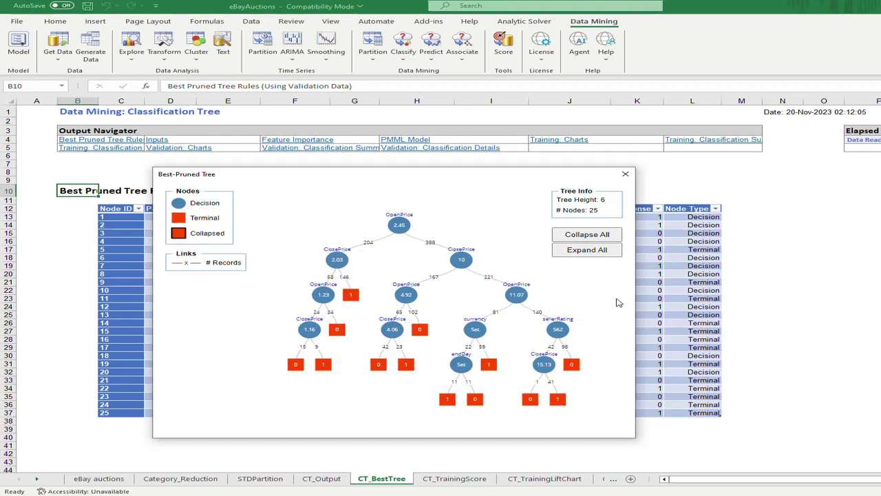
{"action": "left_click", "coordinate": [625, 174]}
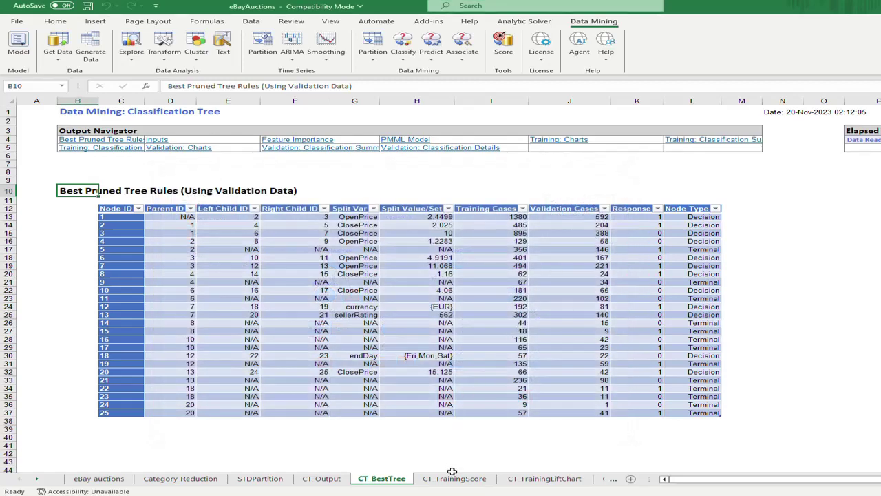
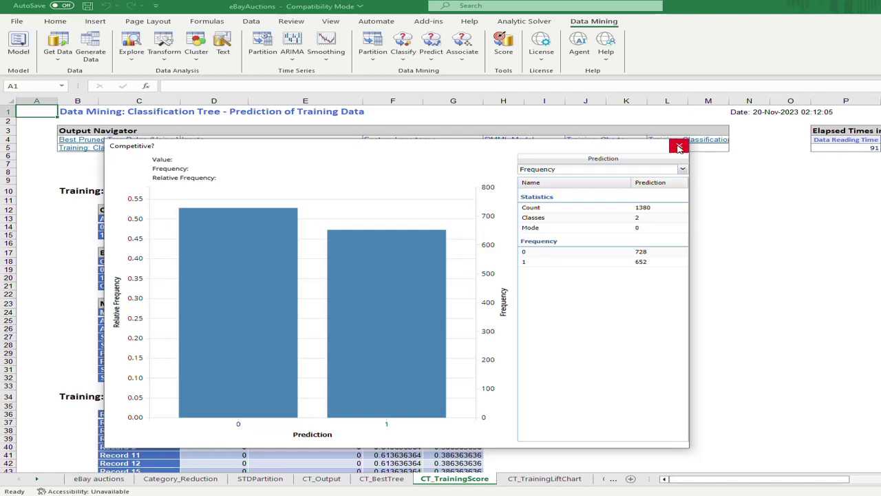
Step: Close the prediction frequency chart covering the training classification summary and open the training lift chart worksheet
{"action": "left_click", "coordinate": [679, 147]}
{"action": "left_click", "coordinate": [678, 151]}
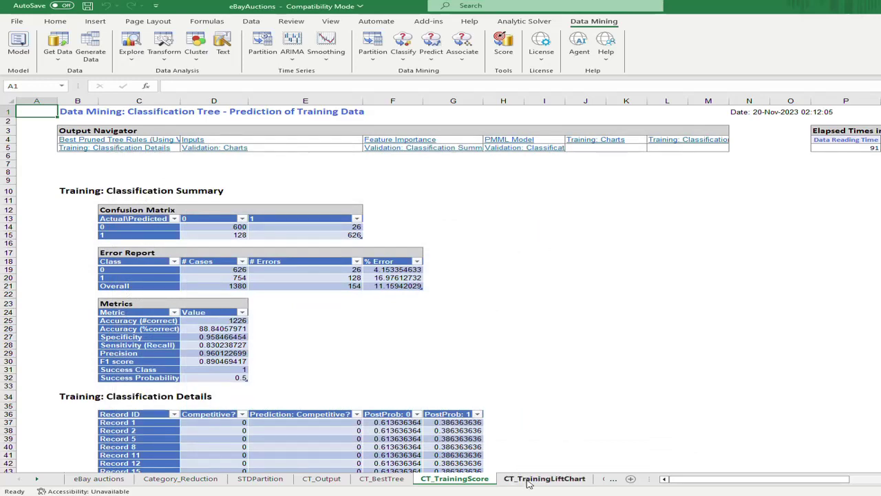
{"action": "left_click", "coordinate": [543, 479]}
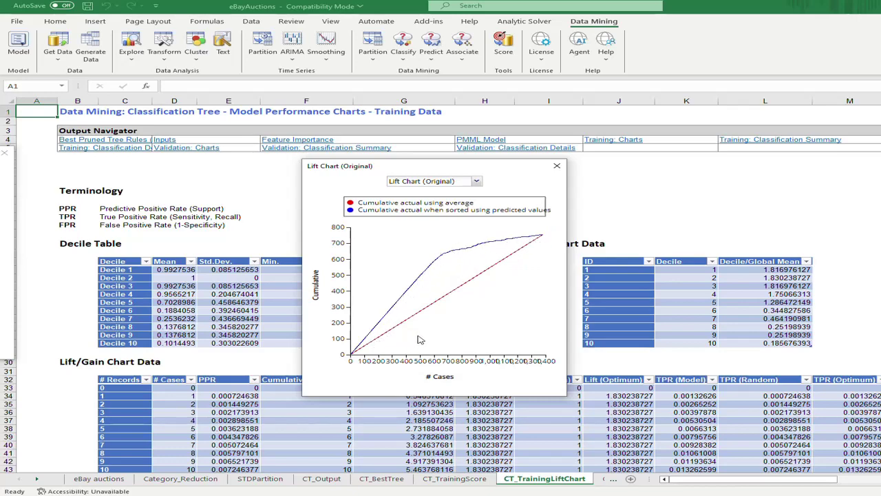
Step: Open the CT_ValidationScore worksheet with the classification results for the validation data
{"action": "left_click", "coordinate": [604, 480]}
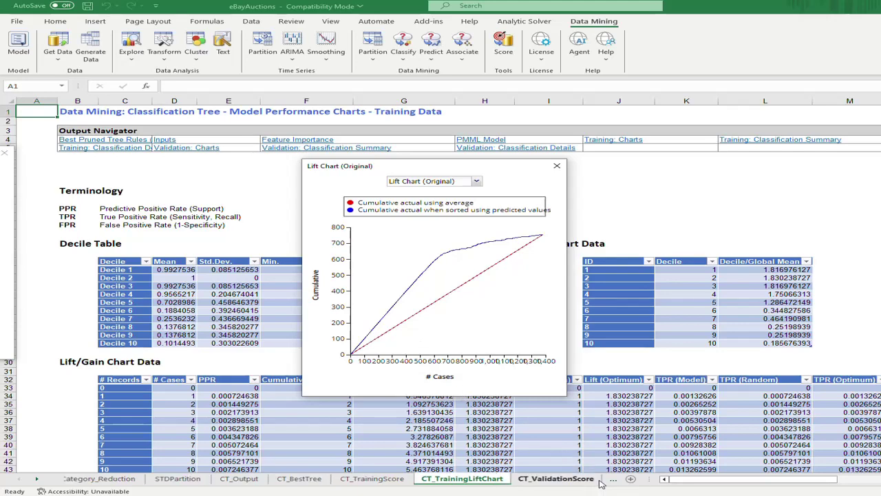
{"action": "left_click", "coordinate": [497, 482]}
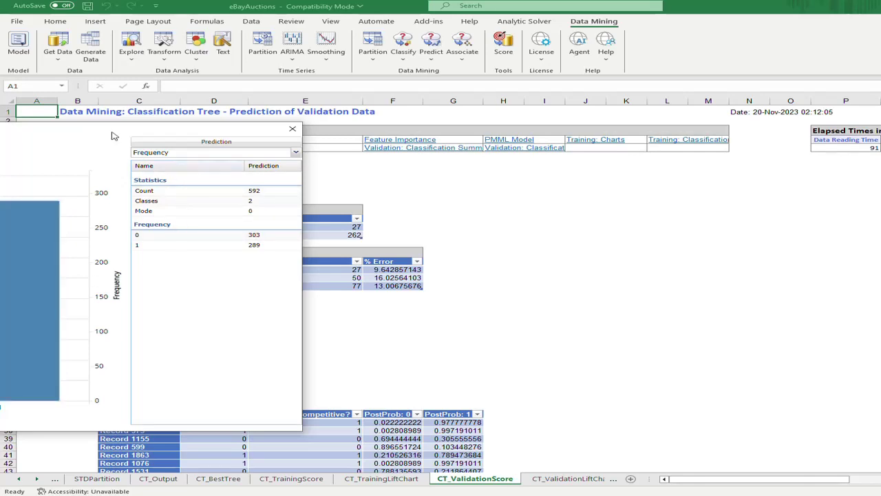
Step: Bring the prediction frequency chart for the validation data fully into view, examine its class frequencies, and close it
{"action": "left_click_drag", "start_coordinate": [117, 135], "coordinate": [483, 146]}
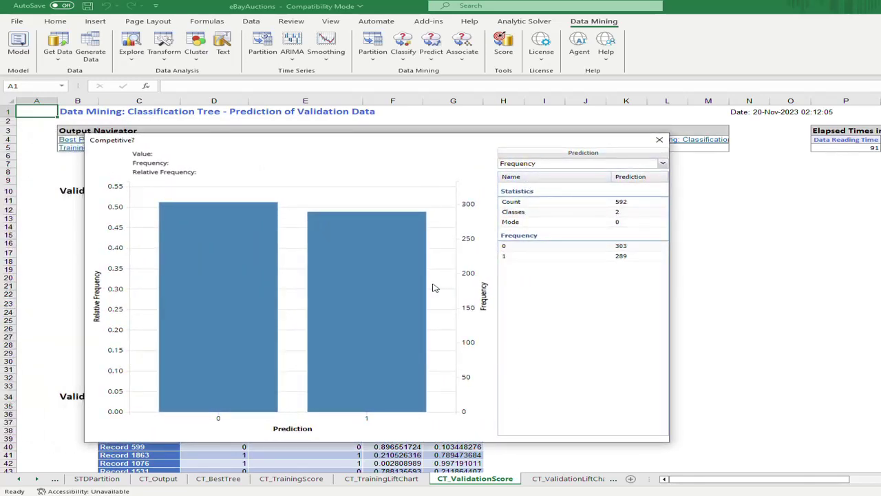
{"action": "mouse_move", "coordinate": [392, 251]}
{"action": "mouse_move", "coordinate": [269, 211]}
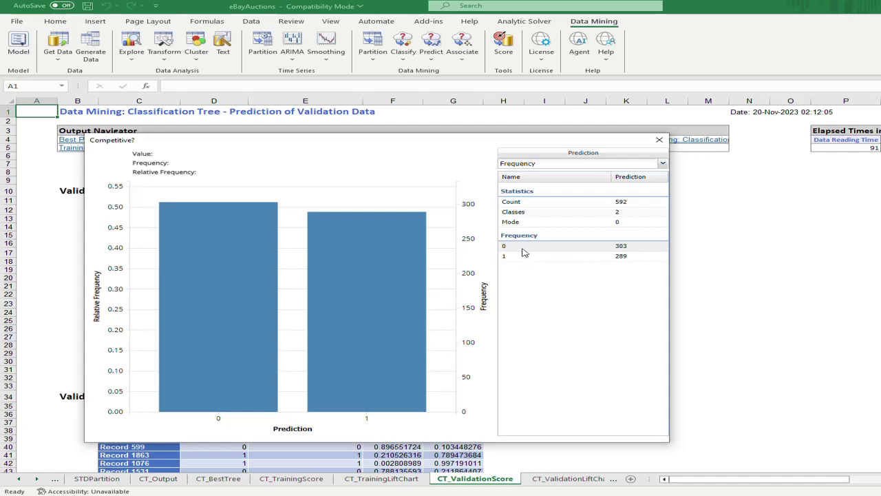
{"action": "left_click", "coordinate": [654, 143]}
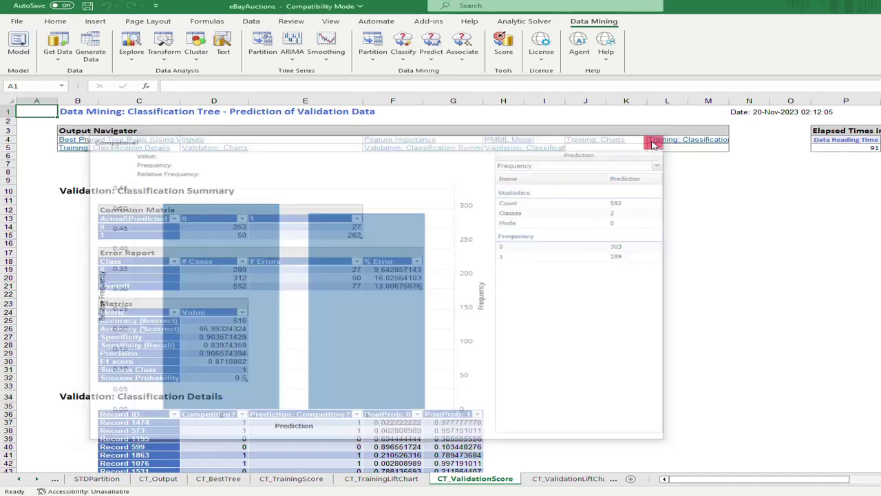
Step: Open the CT_ValidationLiftChart worksheet, examine the original lift chart in full view, and close the chart
{"action": "left_click", "coordinate": [569, 480]}
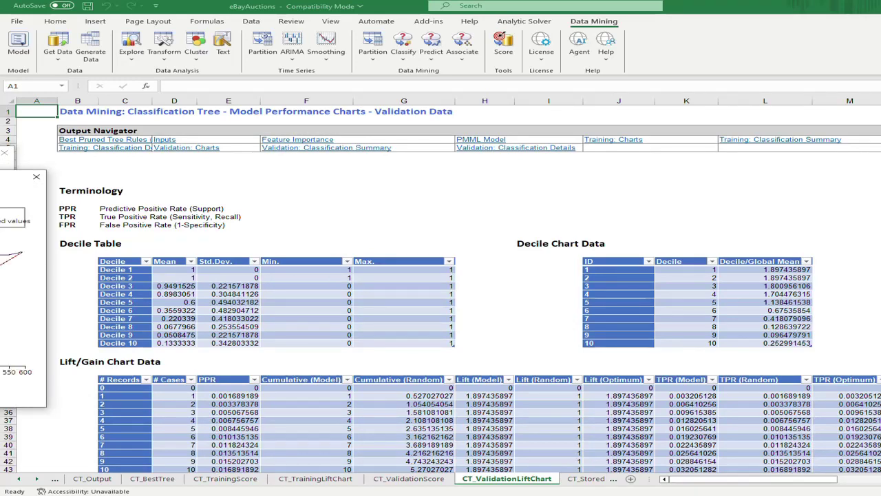
{"action": "left_click_drag", "start_coordinate": [0, 186], "coordinate": [528, 190]}
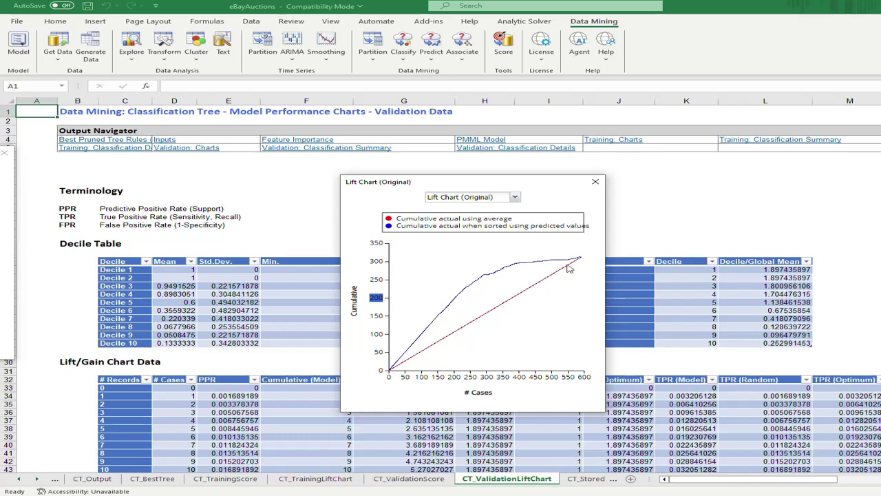
{"action": "left_click", "coordinate": [596, 185]}
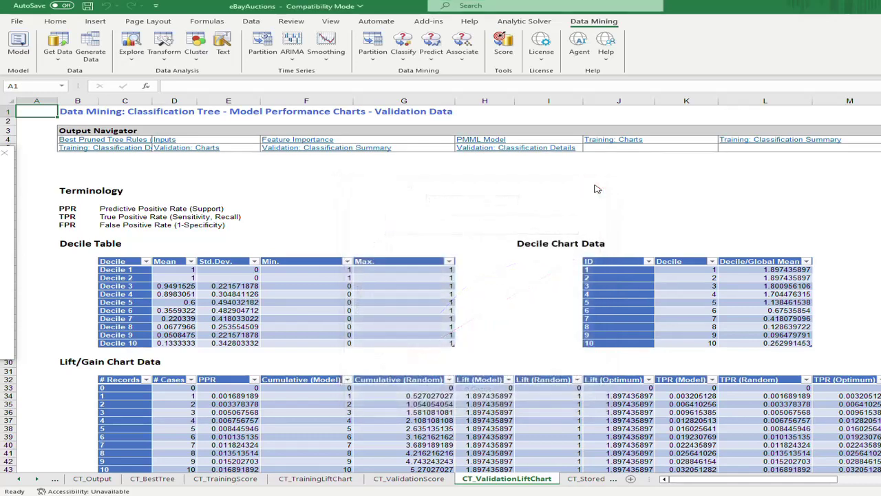
Step: Open the CT_Stored worksheet and look through the PMML model code, including its data fields and tree nodes
{"action": "left_click", "coordinate": [580, 479]}
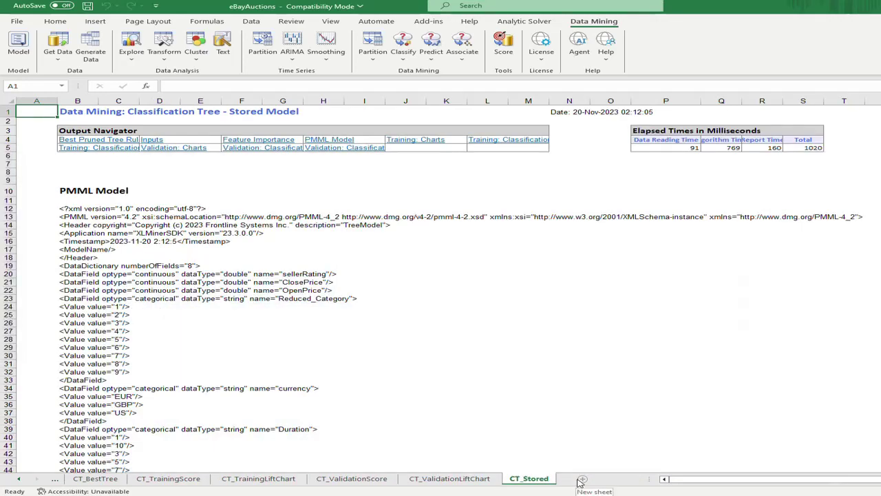
{"action": "scroll", "coordinate": [399, 368], "scroll_direction": "down", "scroll_amount": 5}
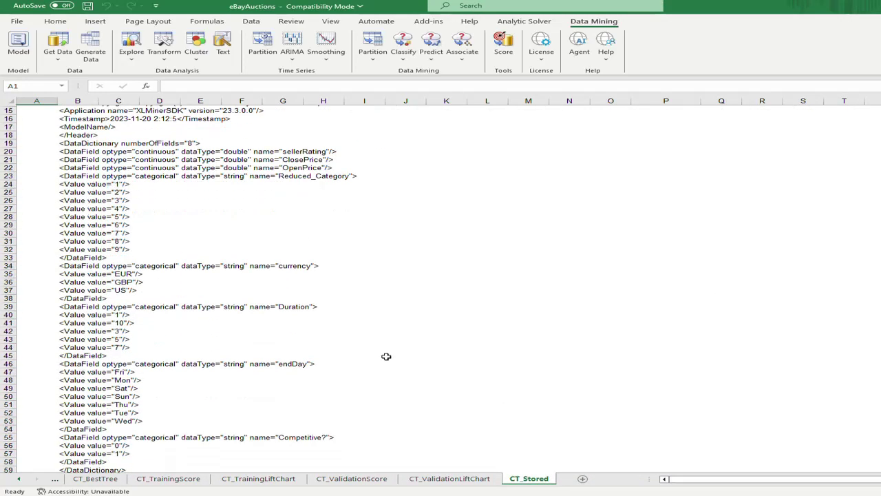
{"action": "scroll", "coordinate": [386, 356], "scroll_direction": "down", "scroll_amount": 20}
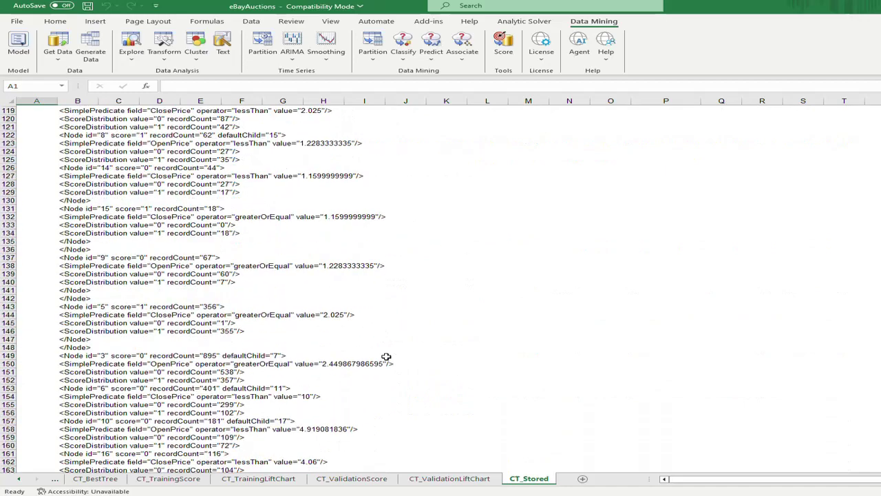
{"action": "scroll", "coordinate": [386, 356], "scroll_direction": "up", "scroll_amount": 16}
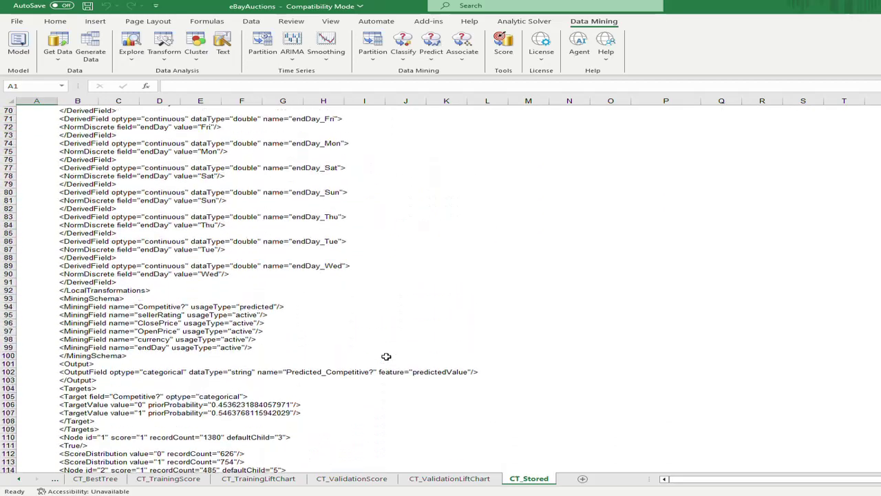
{"action": "scroll", "coordinate": [386, 356], "scroll_direction": "up", "scroll_amount": 13}
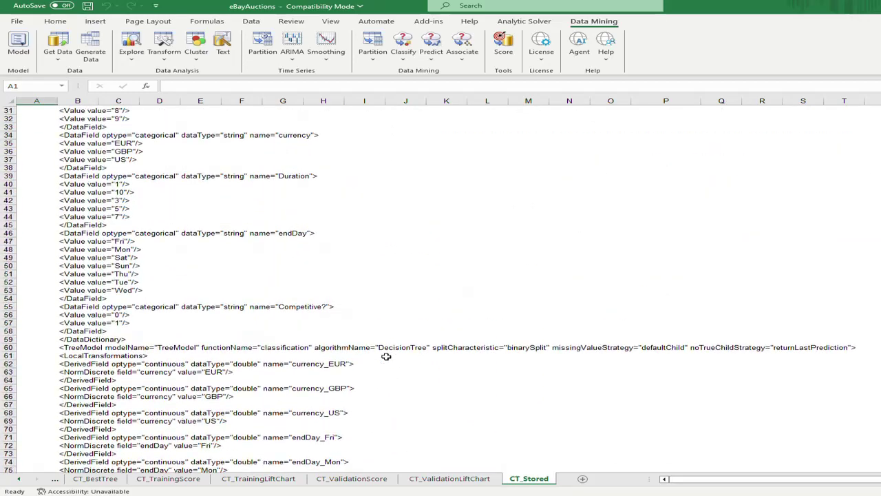
{"action": "scroll", "coordinate": [386, 356], "scroll_direction": "up", "scroll_amount": 2}
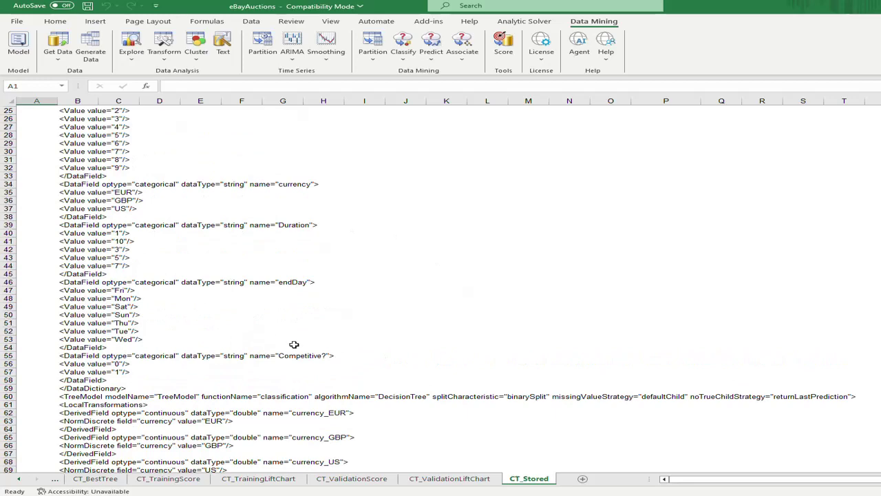
{"action": "scroll", "coordinate": [383, 360], "scroll_direction": "up", "scroll_amount": 5}
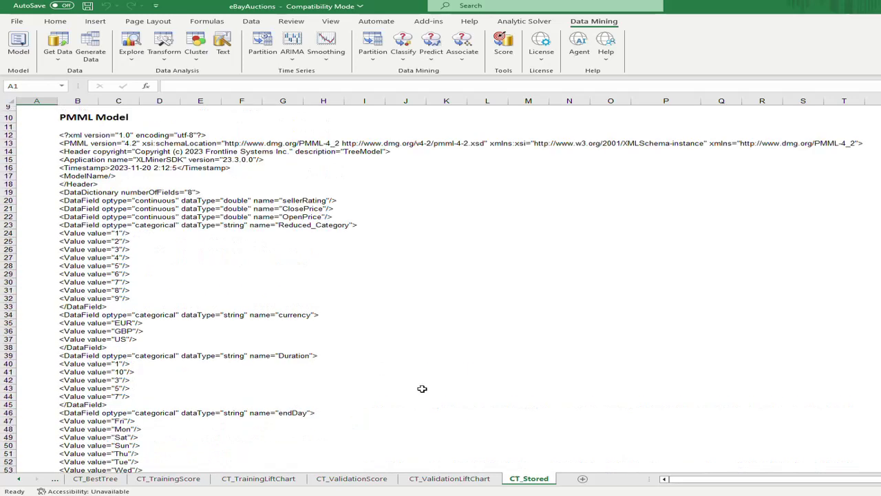
{"action": "scroll", "coordinate": [279, 350], "scroll_direction": "up", "scroll_amount": 3}
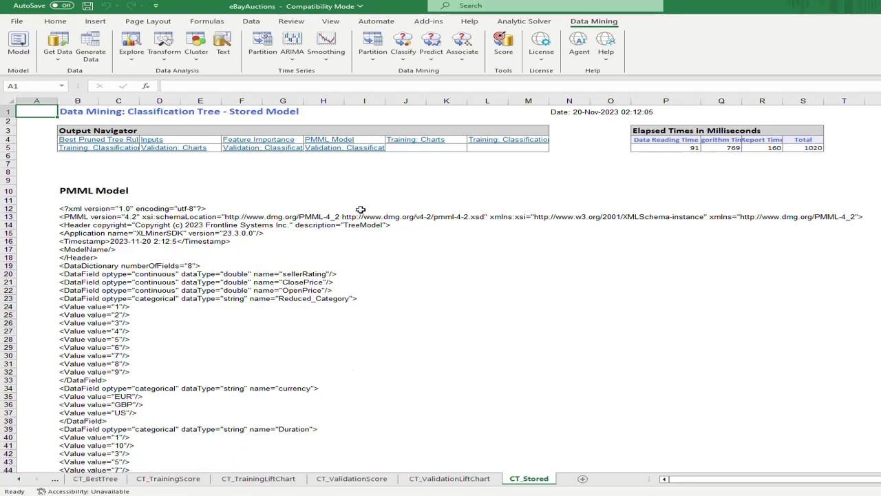
Step: Go to Validation: Classification Summary from the output navigator and close the prediction frequency chart covering it
{"action": "left_click", "coordinate": [268, 150]}
{"action": "left_click", "coordinate": [267, 151]}
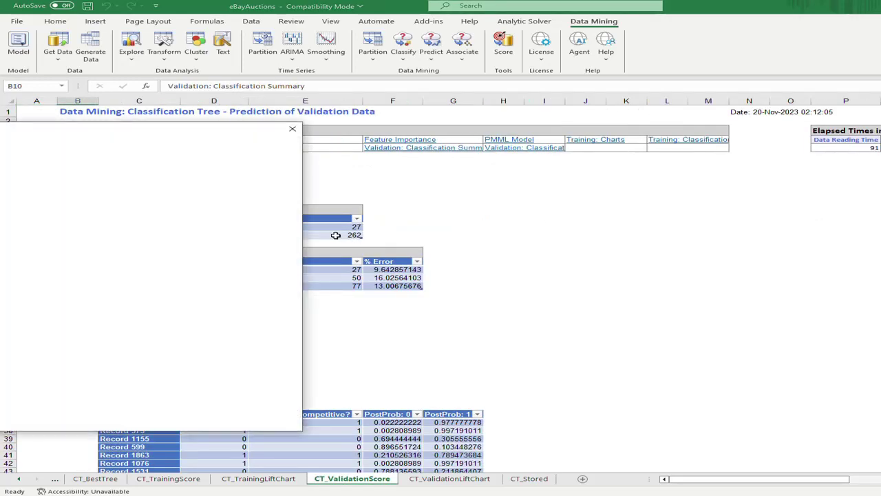
{"action": "left_click", "coordinate": [292, 130]}
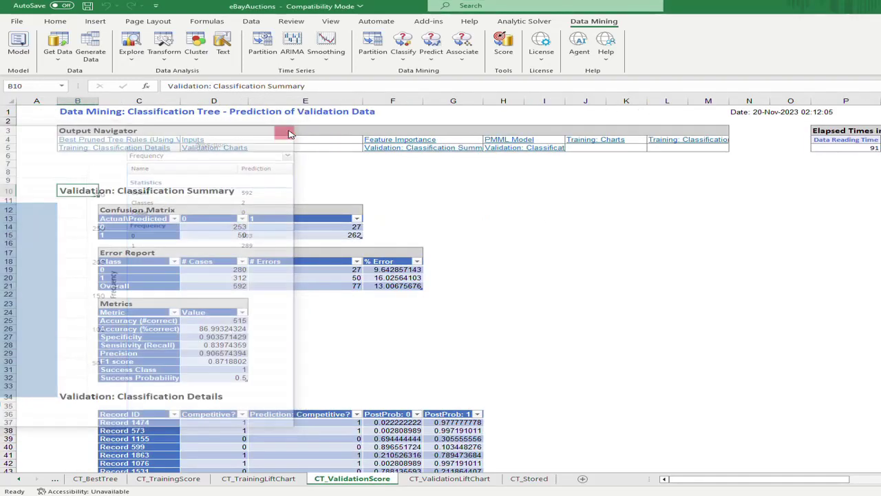
Step: Highlight the validation classification summary block, covering the confusion matrix, error report and metrics, then clear the selection
{"action": "scroll", "coordinate": [452, 281], "scroll_direction": "down", "scroll_amount": 1}
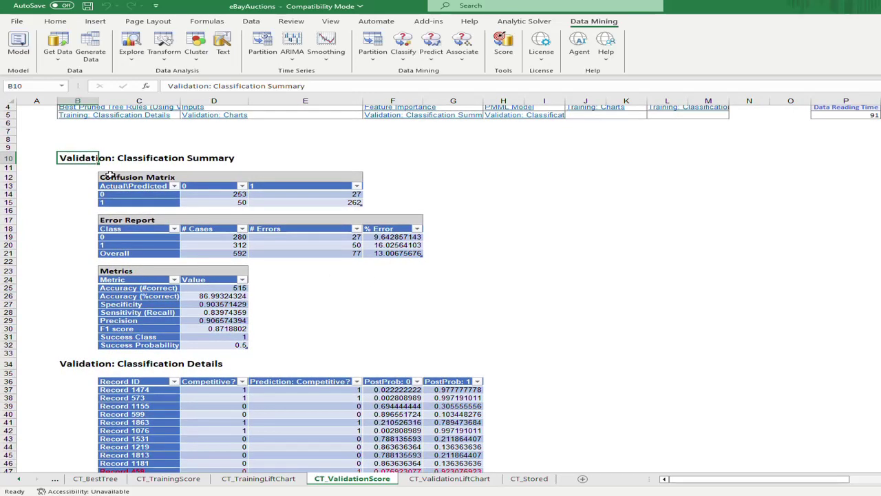
{"action": "mouse_move", "coordinate": [70, 159]}
{"action": "left_mouse_down"}
{"action": "mouse_move", "coordinate": [261, 245]}
{"action": "mouse_move", "coordinate": [263, 345]}
{"action": "left_mouse_up"}
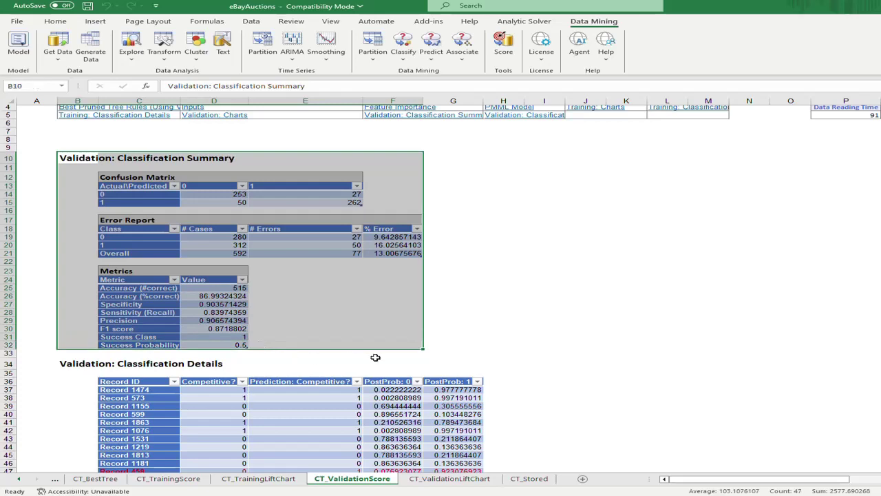
{"action": "left_click", "coordinate": [431, 328]}
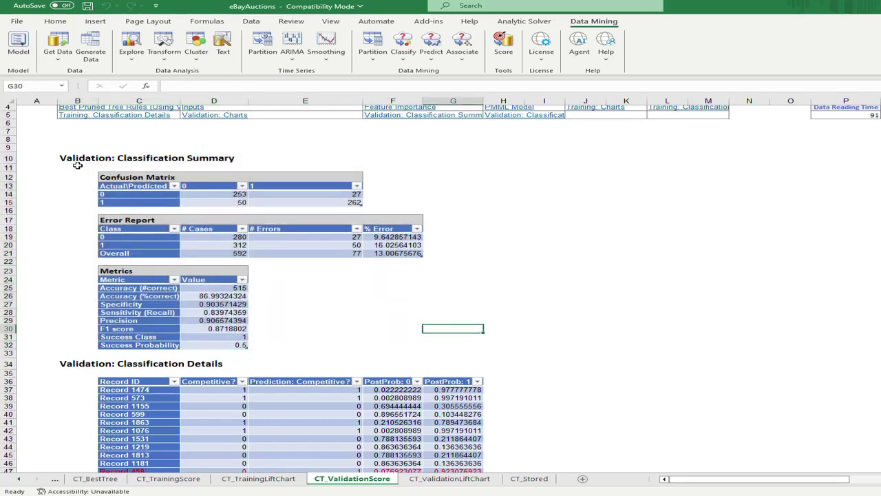
{"action": "mouse_move", "coordinate": [60, 158]}
{"action": "left_mouse_down"}
{"action": "mouse_move", "coordinate": [293, 328]}
{"action": "mouse_move", "coordinate": [334, 350]}
{"action": "mouse_move", "coordinate": [395, 360]}
{"action": "left_mouse_up"}
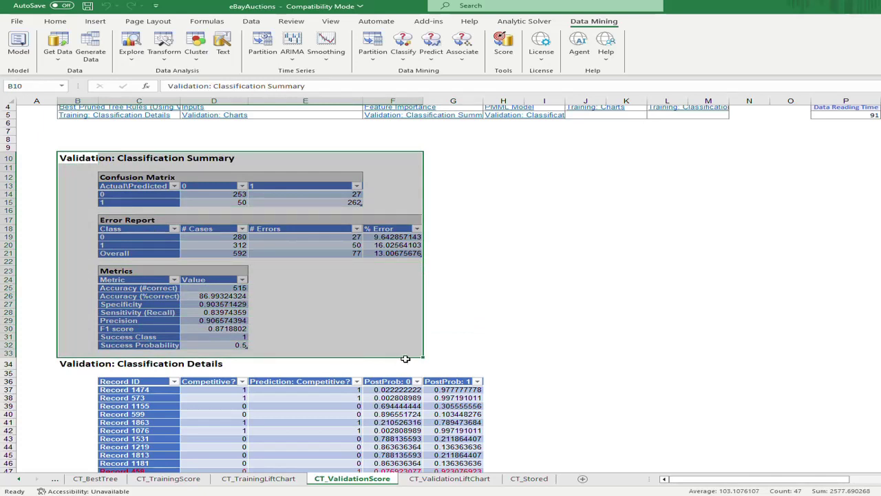
{"action": "left_click", "coordinate": [447, 294]}
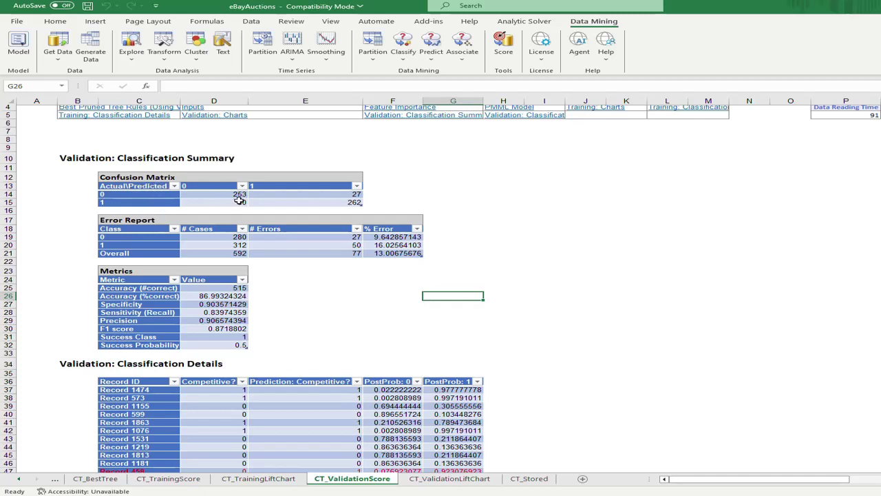
Step: Examine the validation confusion matrix, comparing correctly classified and misclassified records for actual classes 0 and 1
{"action": "left_click", "coordinate": [121, 195]}
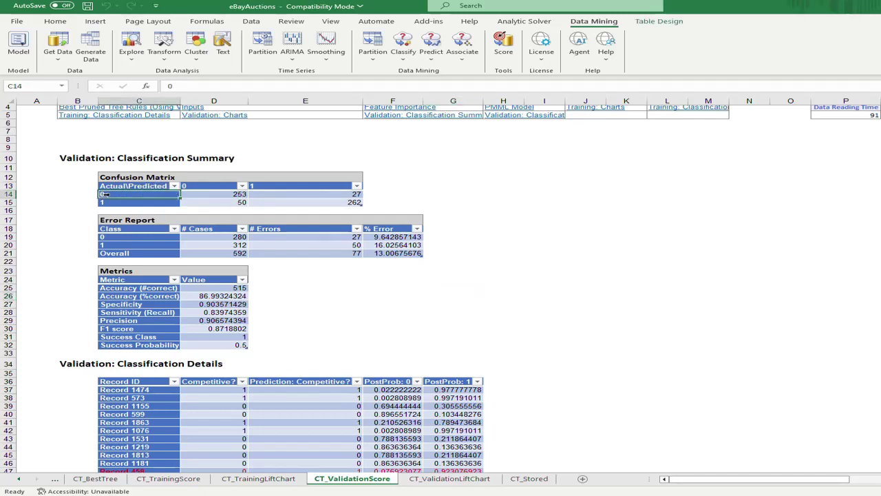
{"action": "left_click", "coordinate": [216, 195]}
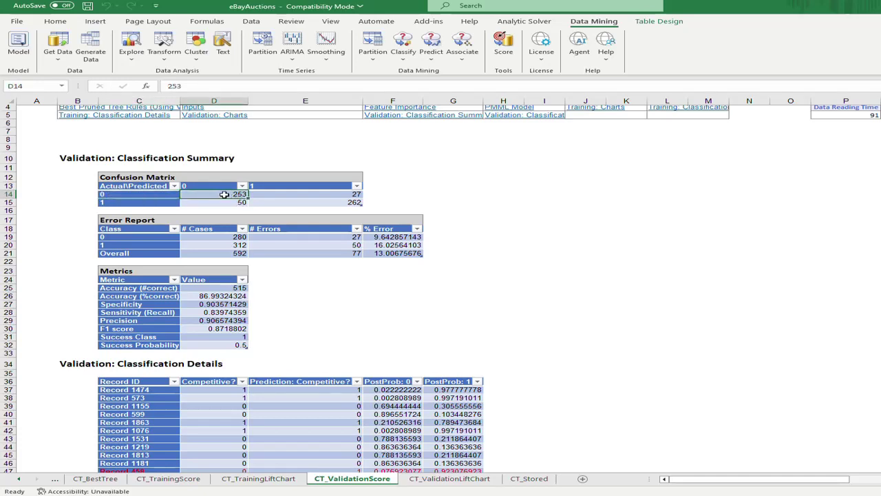
{"action": "left_click", "coordinate": [129, 201]}
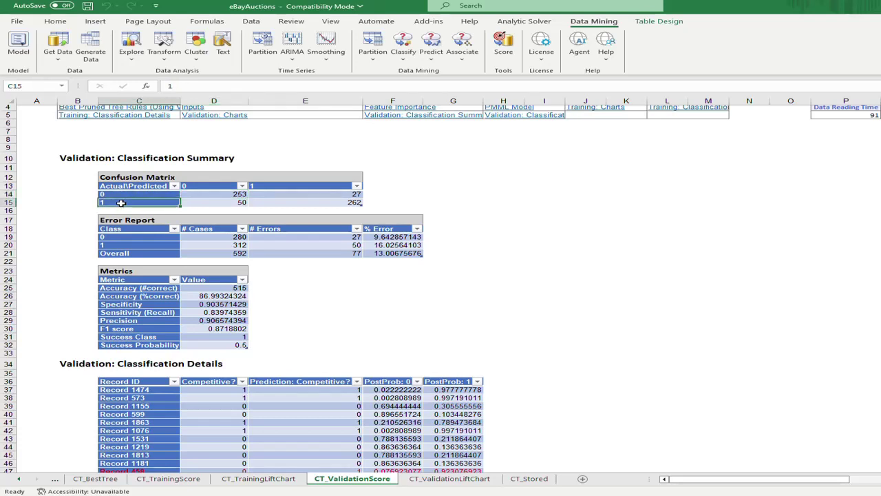
{"action": "left_click", "coordinate": [346, 202]}
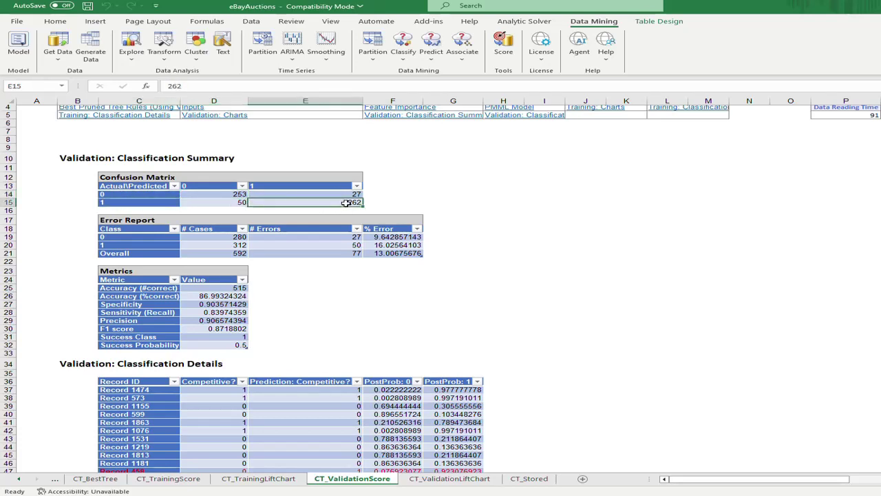
{"action": "left_click", "coordinate": [228, 203]}
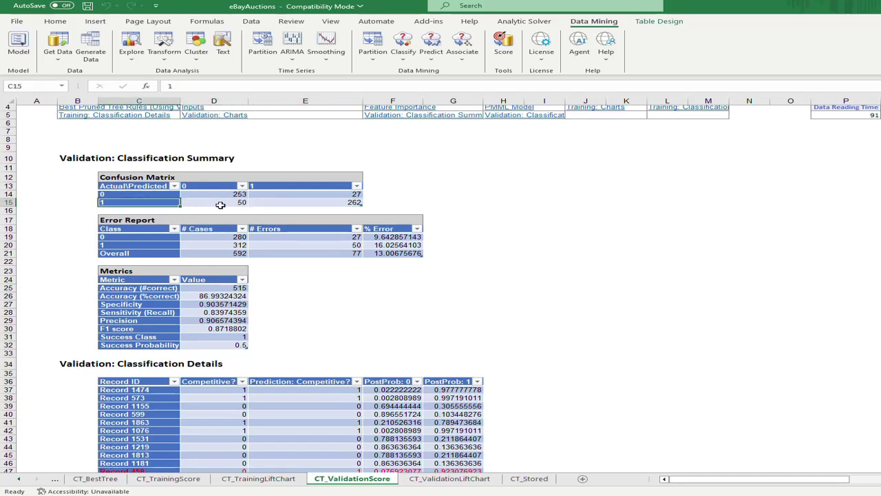
{"action": "left_click", "coordinate": [320, 194]}
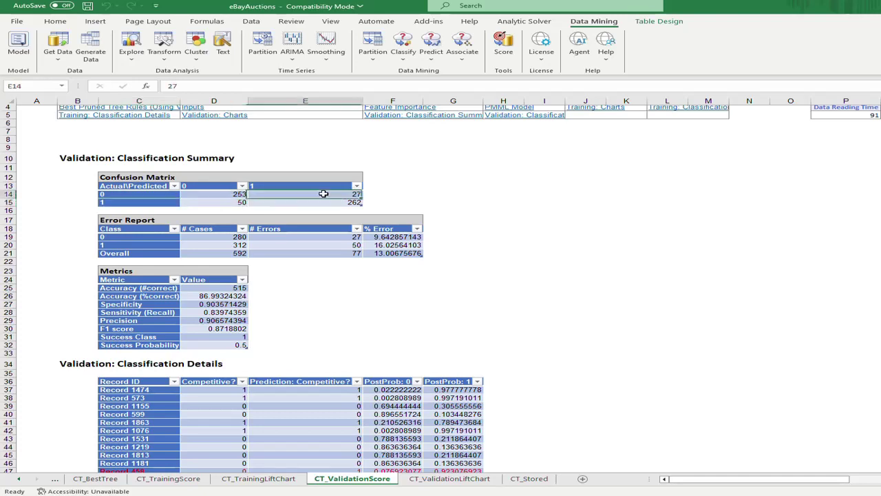
{"action": "left_click", "coordinate": [128, 195]}
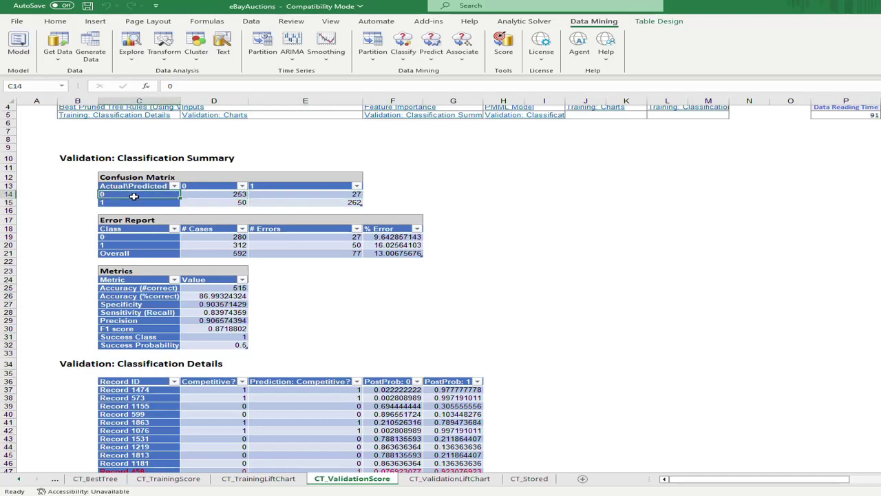
{"action": "left_click", "coordinate": [298, 195]}
{"action": "left_click", "coordinate": [239, 202]}
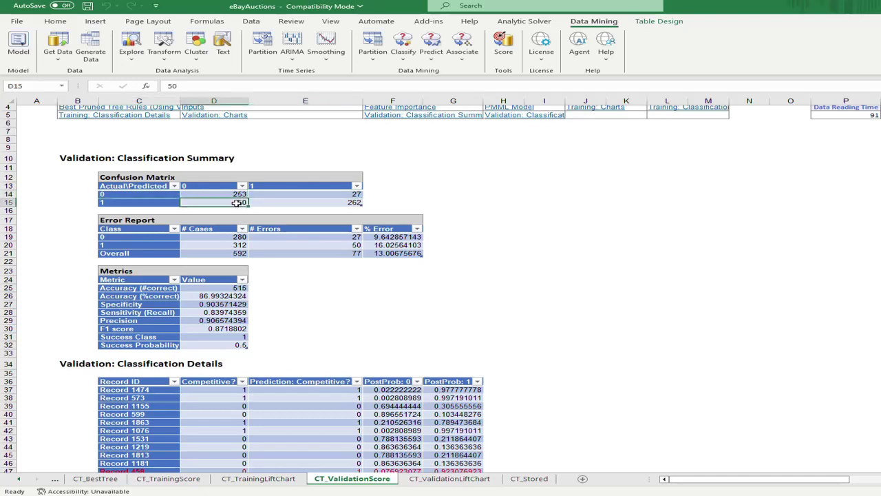
{"action": "left_click", "coordinate": [306, 201]}
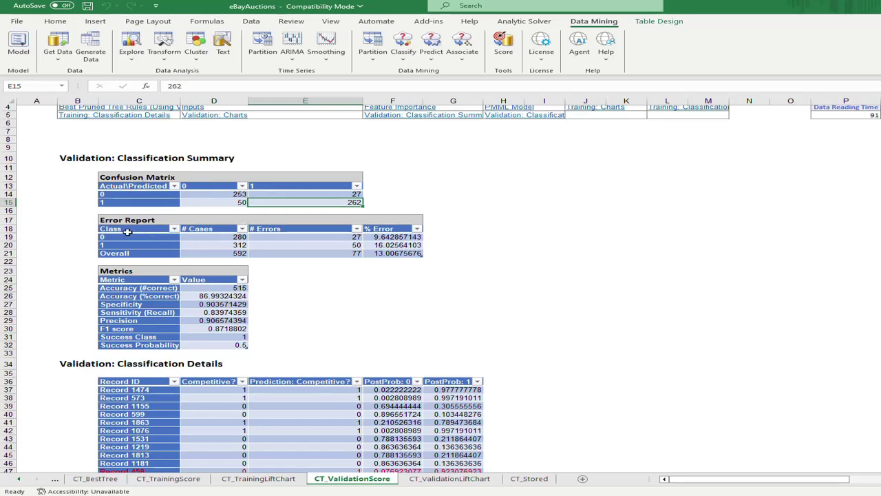
Step: Examine the validation error report's class 0 case count and percent error against the confusion matrix's class 0 row
{"action": "left_click_drag", "start_coordinate": [131, 232], "coordinate": [378, 250]}
{"action": "left_click", "coordinate": [318, 253]}
{"action": "left_click", "coordinate": [121, 238]}
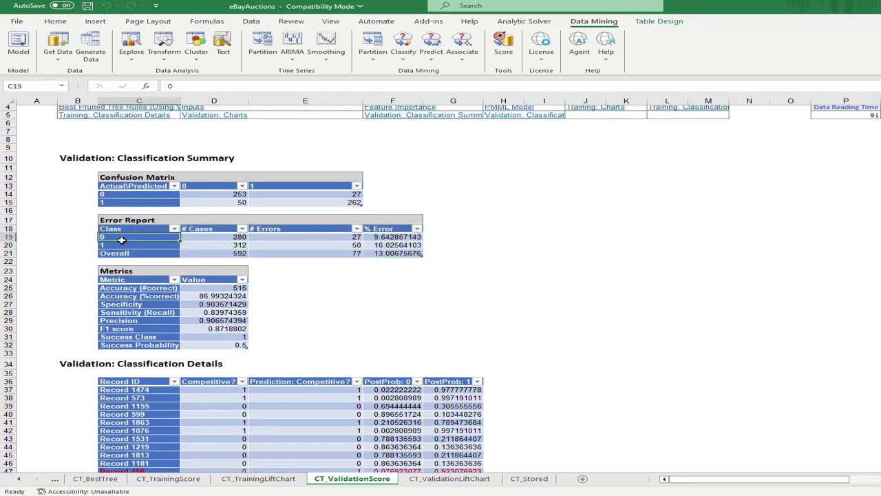
{"action": "left_click", "coordinate": [230, 239]}
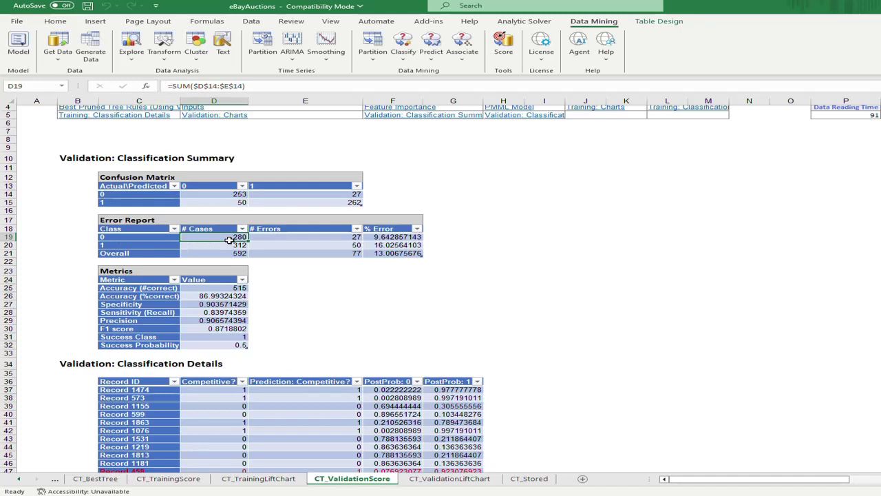
{"action": "left_click", "coordinate": [143, 197]}
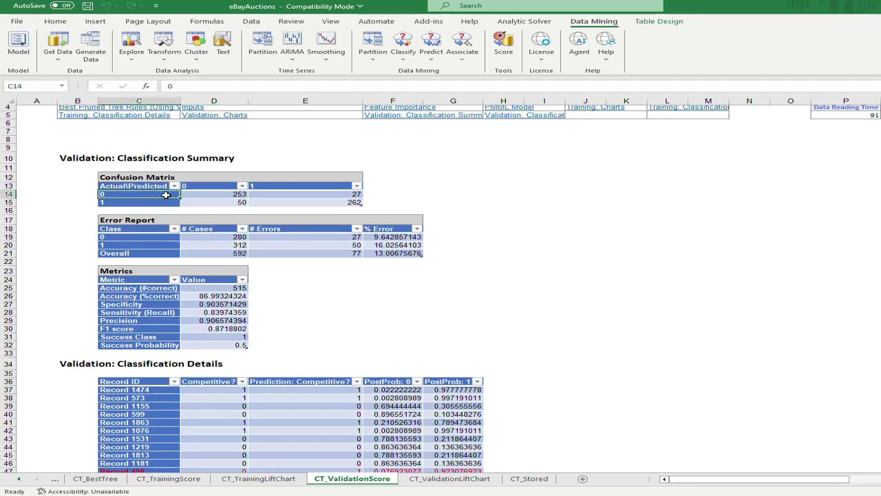
{"action": "left_click", "coordinate": [231, 195]}
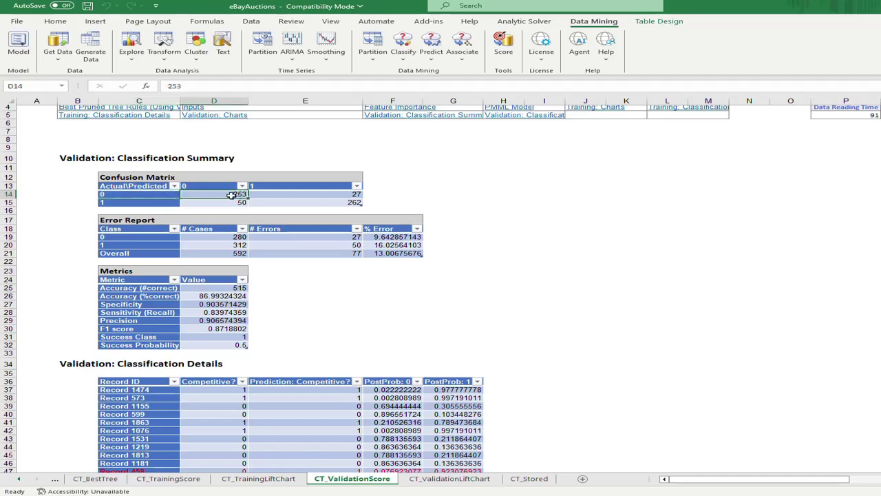
{"action": "mouse_move", "coordinate": [231, 195]}
{"action": "left_mouse_down"}
{"action": "mouse_move", "coordinate": [305, 193]}
{"action": "mouse_move", "coordinate": [234, 199]}
{"action": "left_mouse_up"}
{"action": "left_click", "coordinate": [396, 237]}
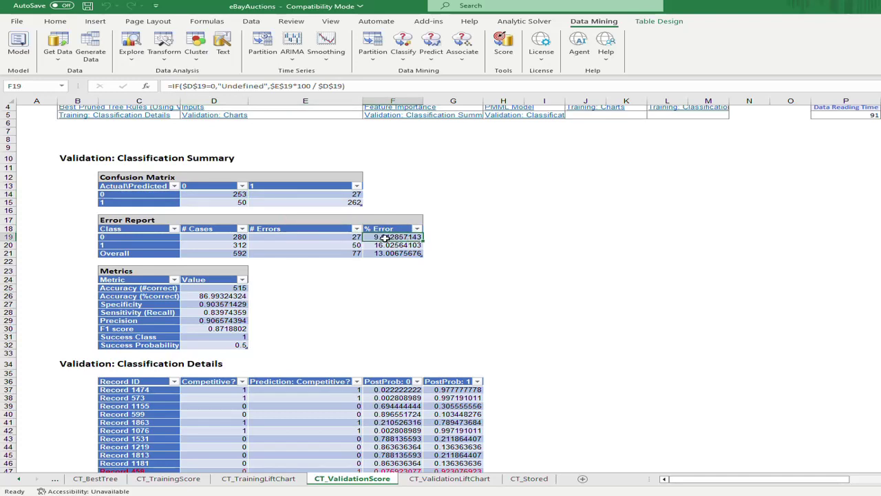
Step: Examine the class 1 row of the validation error report, covering its case count, error count and percent error
{"action": "left_click", "coordinate": [118, 246]}
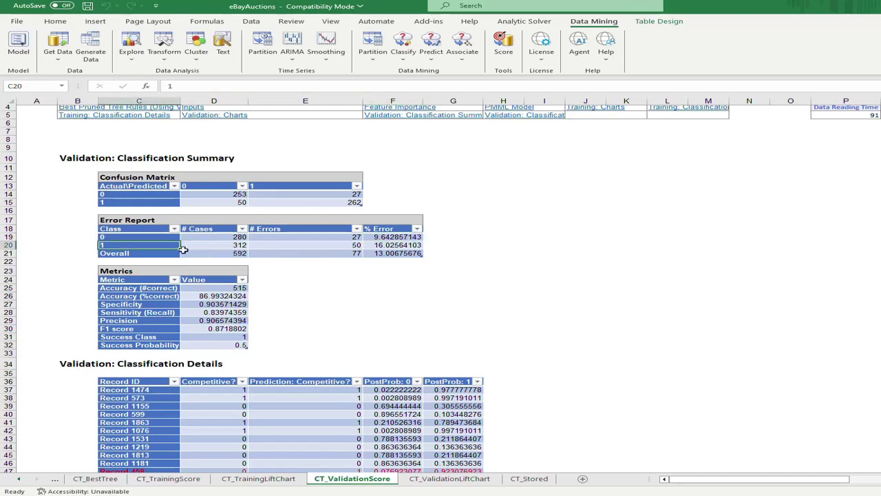
{"action": "left_click", "coordinate": [227, 246]}
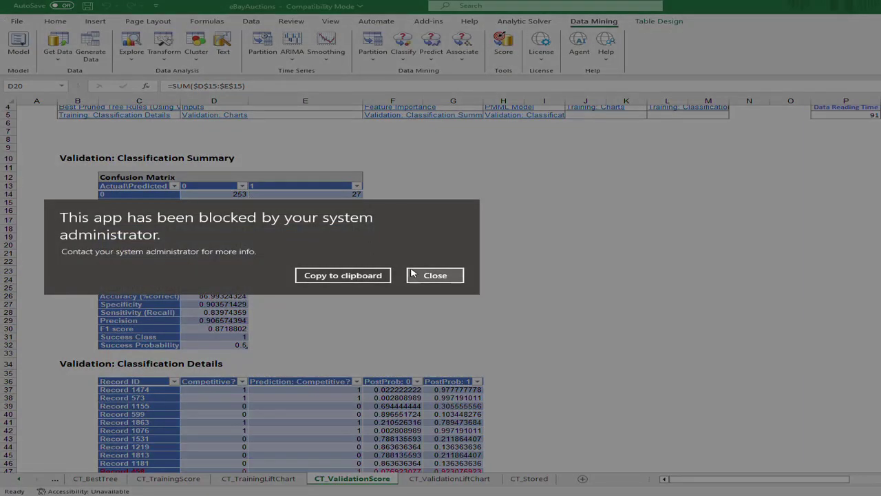
{"action": "left_click", "coordinate": [429, 274]}
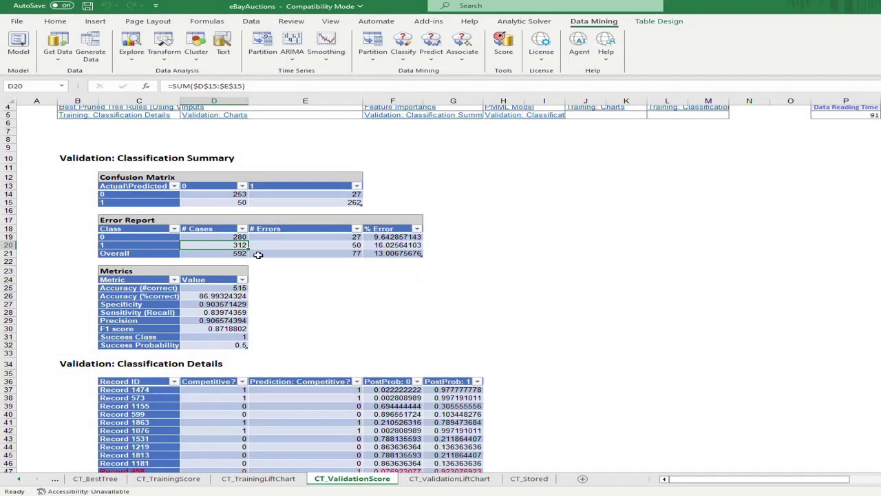
{"action": "left_click", "coordinate": [331, 248]}
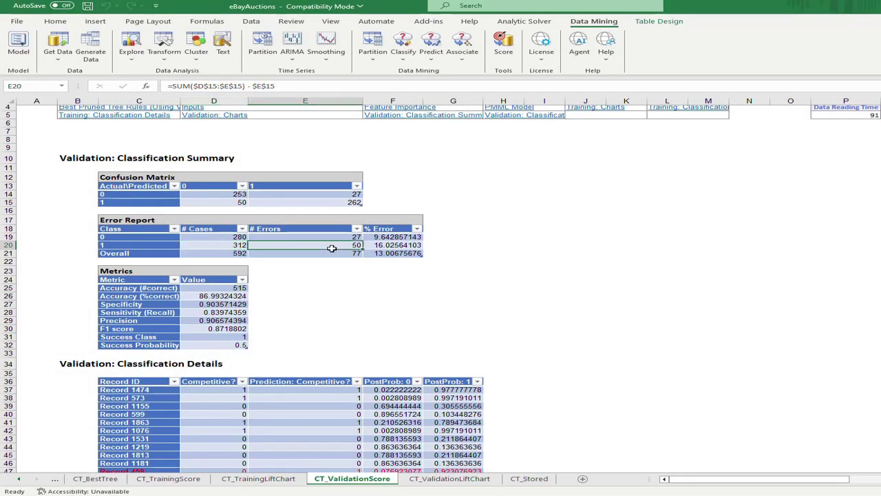
{"action": "left_click", "coordinate": [381, 246]}
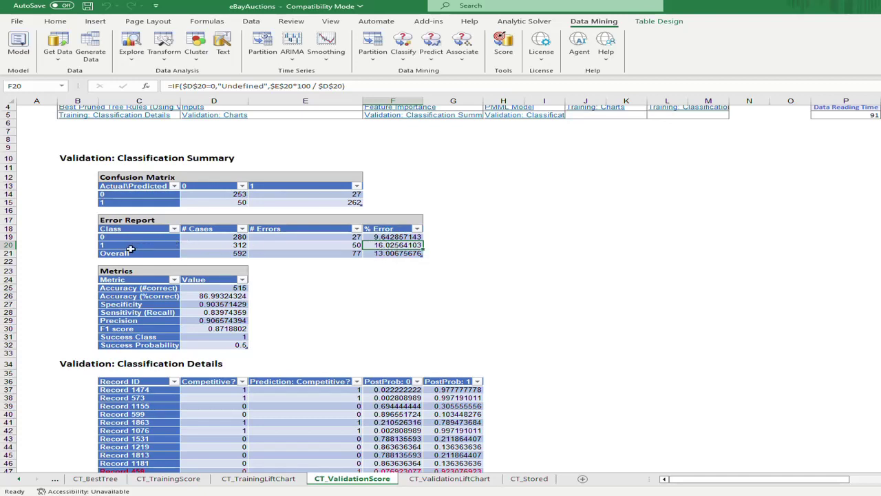
Step: Check the overall percent error in the validation error report
{"action": "left_click", "coordinate": [397, 254]}
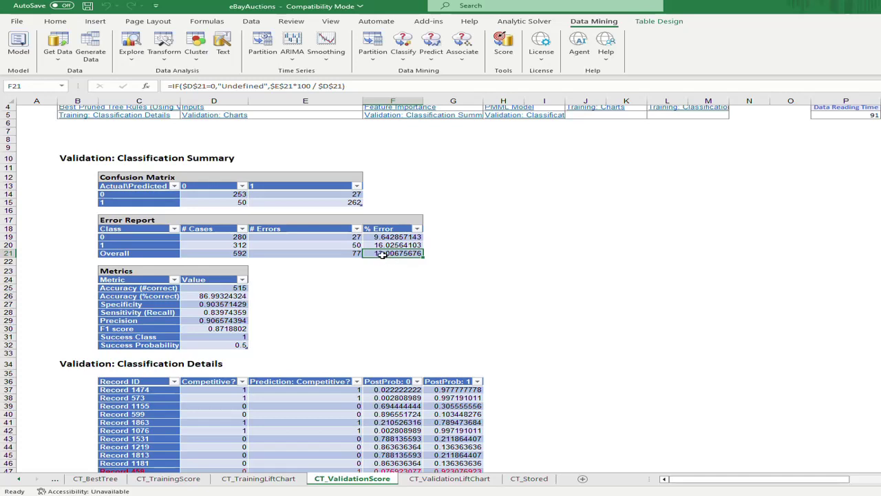
{"action": "left_click", "coordinate": [386, 261]}
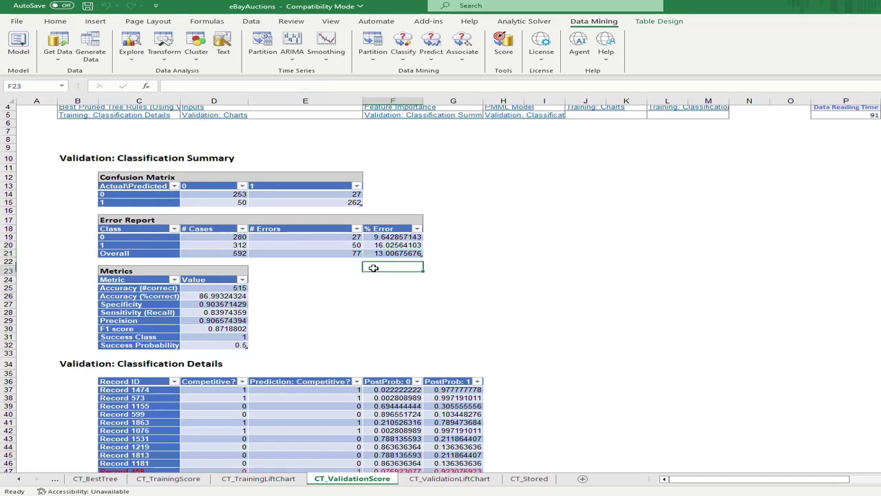
{"action": "left_click", "coordinate": [385, 271]}
Step: Highlight the validation metrics values from accuracy down to success probability, then clear the selection
{"action": "left_click", "coordinate": [357, 322]}
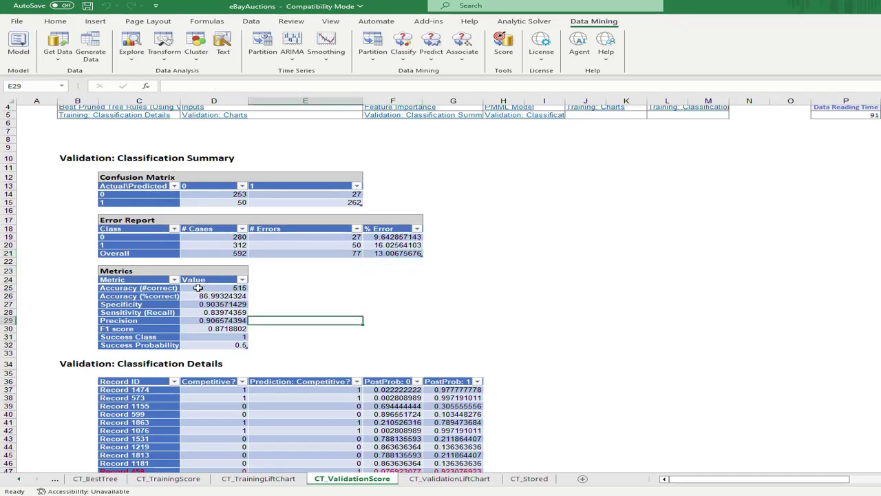
{"action": "left_click_drag", "start_coordinate": [200, 287], "coordinate": [209, 344]}
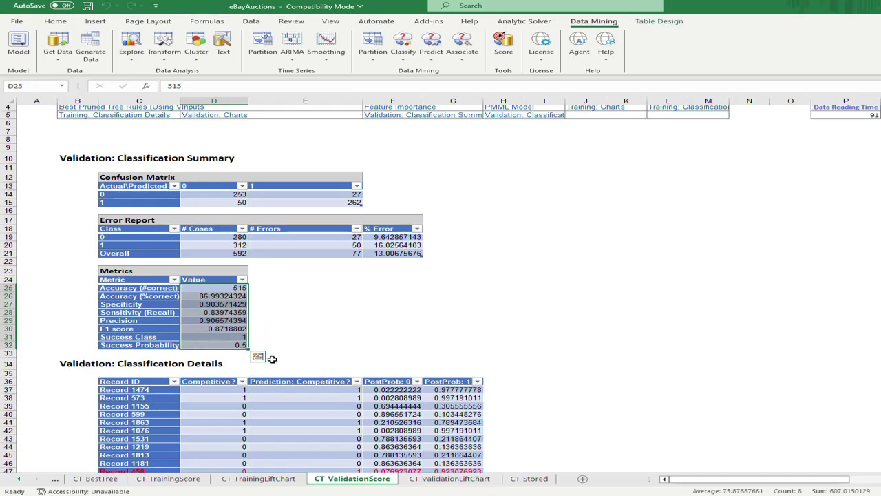
{"action": "left_click", "coordinate": [308, 328]}
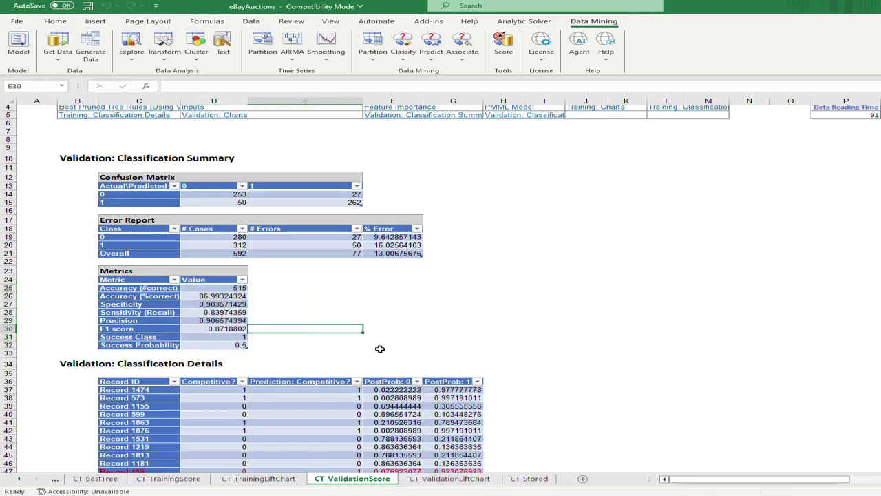
Step: Examine the first record in Validation: Classification Details, comparing its class 0 and class 1 posterior probabilities with its predicted and actual class
{"action": "scroll", "coordinate": [379, 347], "scroll_direction": "down", "scroll_amount": 3}
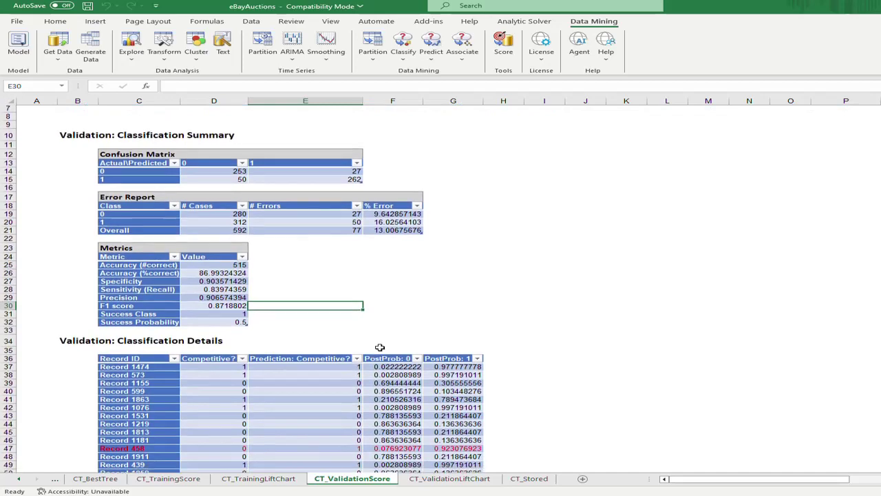
{"action": "scroll", "coordinate": [379, 348], "scroll_direction": "down", "scroll_amount": 2}
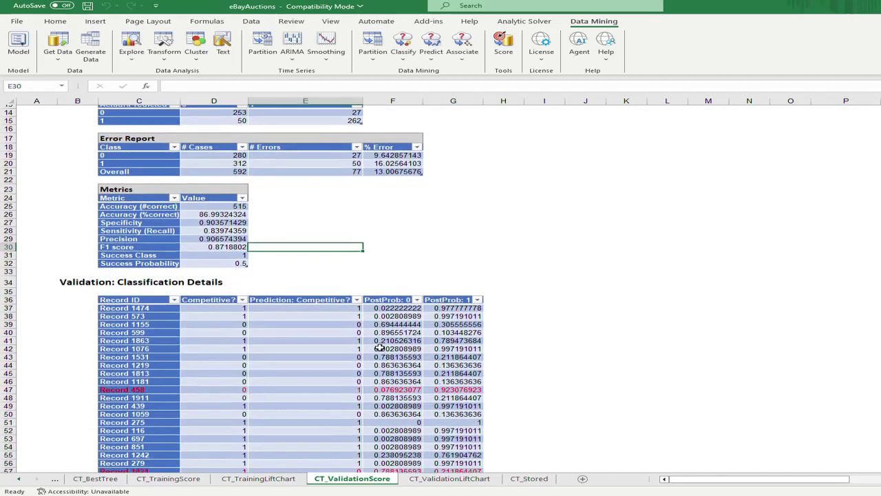
{"action": "scroll", "coordinate": [380, 348], "scroll_direction": "down", "scroll_amount": 3}
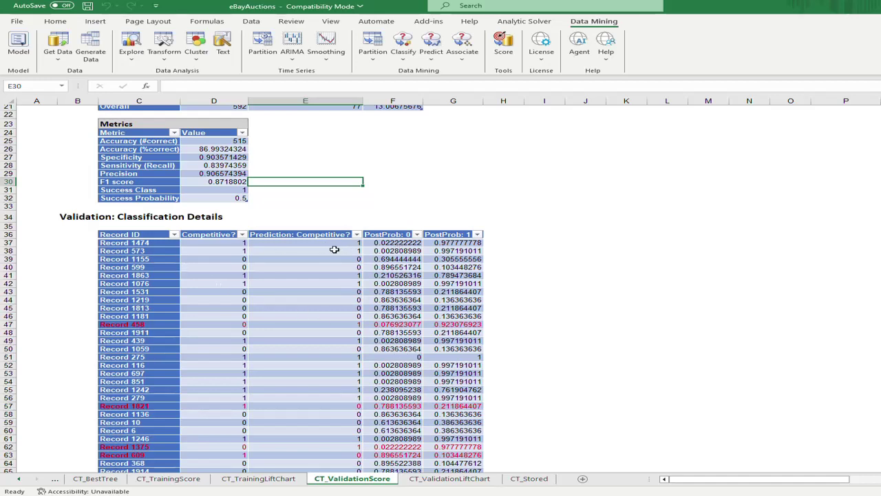
{"action": "left_click", "coordinate": [391, 244]}
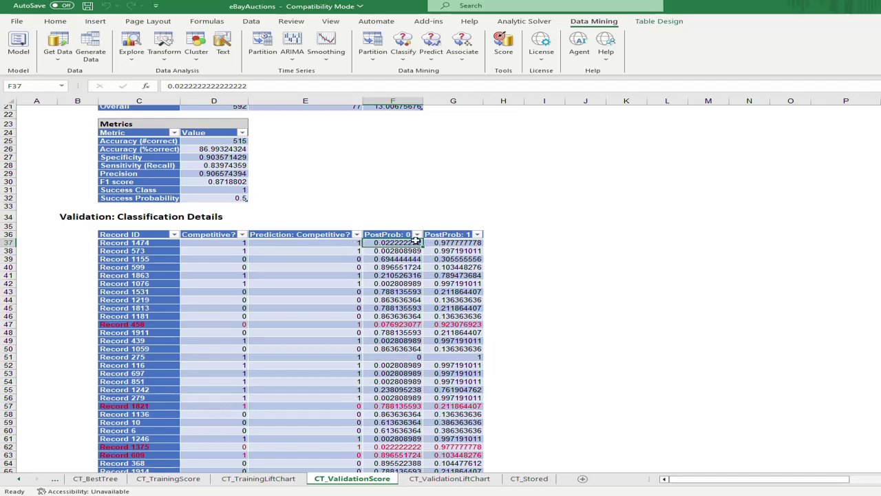
{"action": "scroll", "coordinate": [471, 386], "scroll_direction": "down", "scroll_amount": 1}
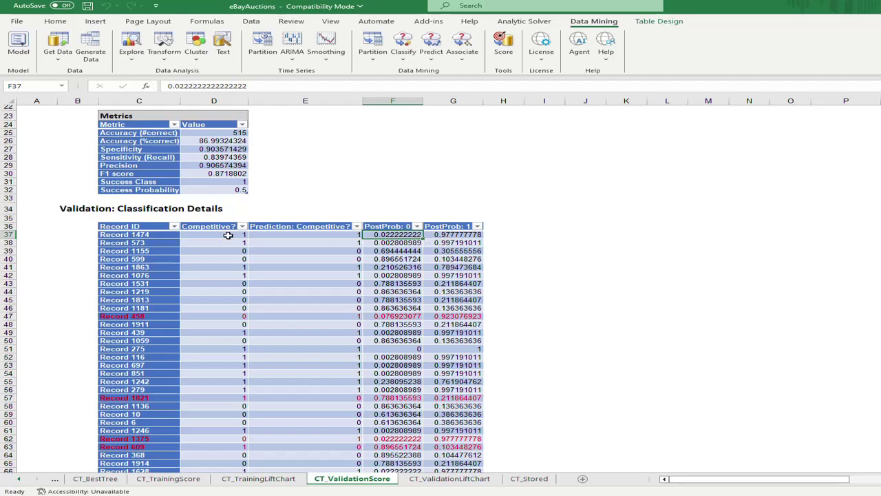
{"action": "left_click", "coordinate": [446, 236]}
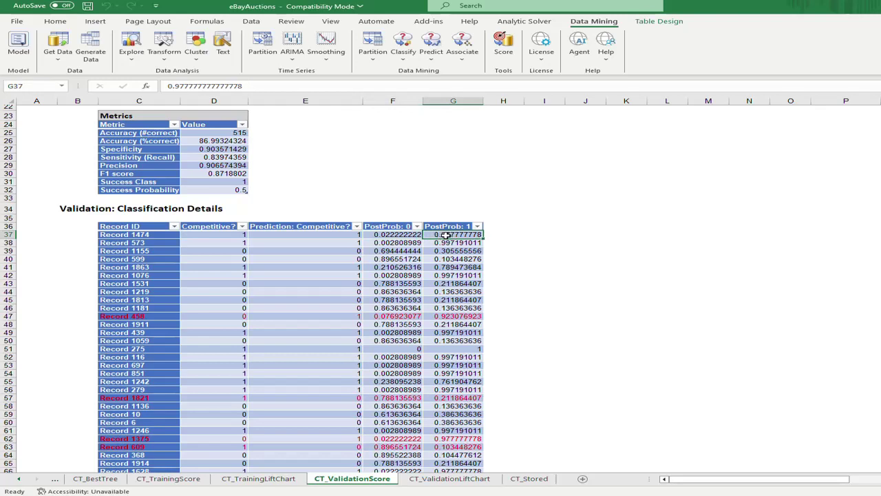
{"action": "left_click", "coordinate": [344, 236]}
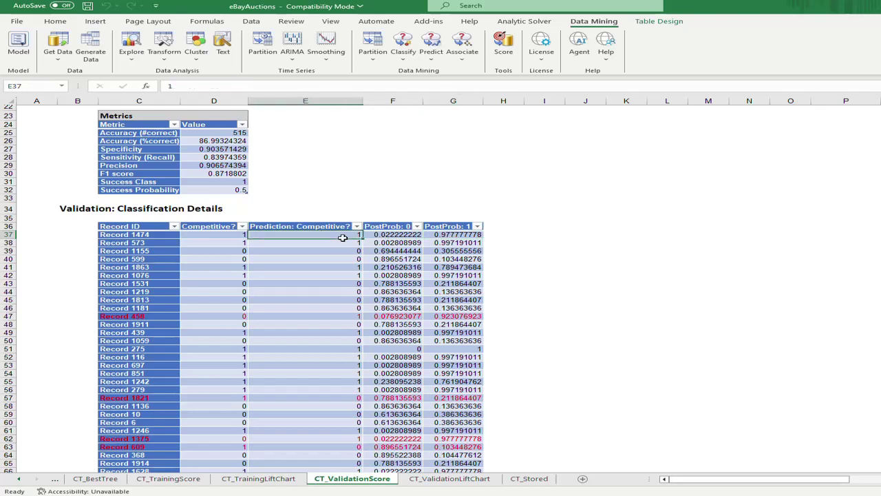
{"action": "left_click", "coordinate": [231, 235]}
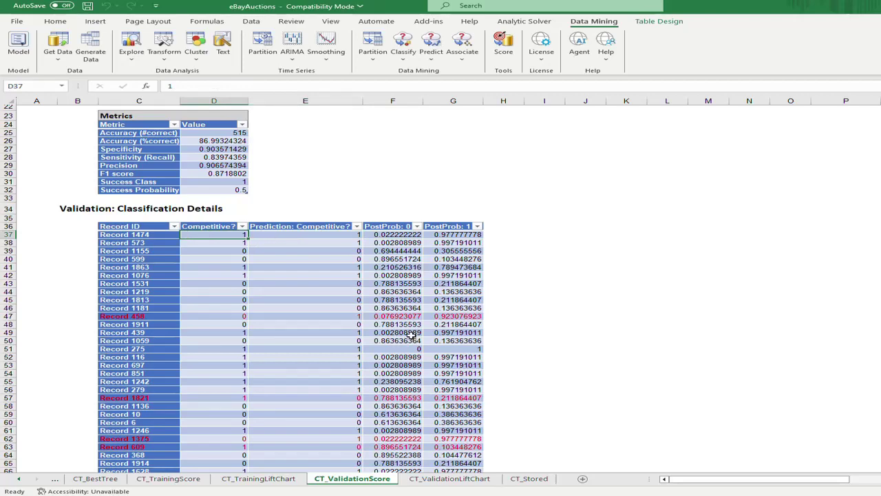
{"action": "scroll", "coordinate": [411, 335], "scroll_direction": "up", "scroll_amount": 7}
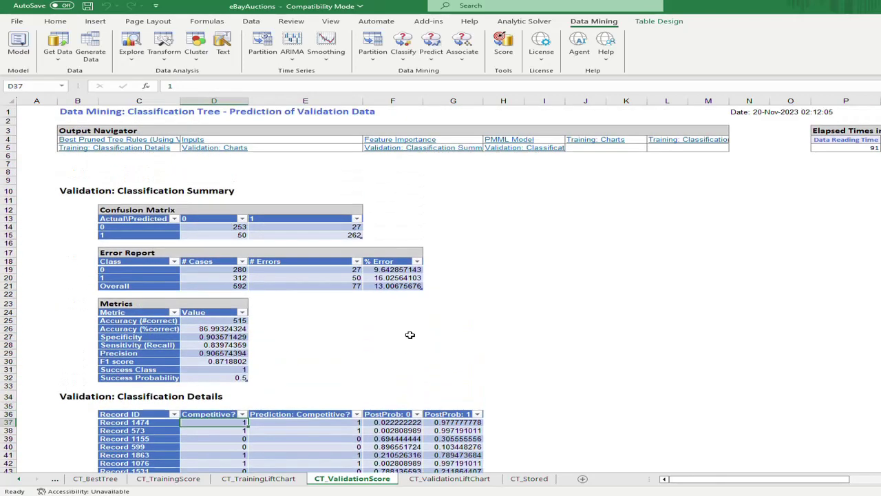